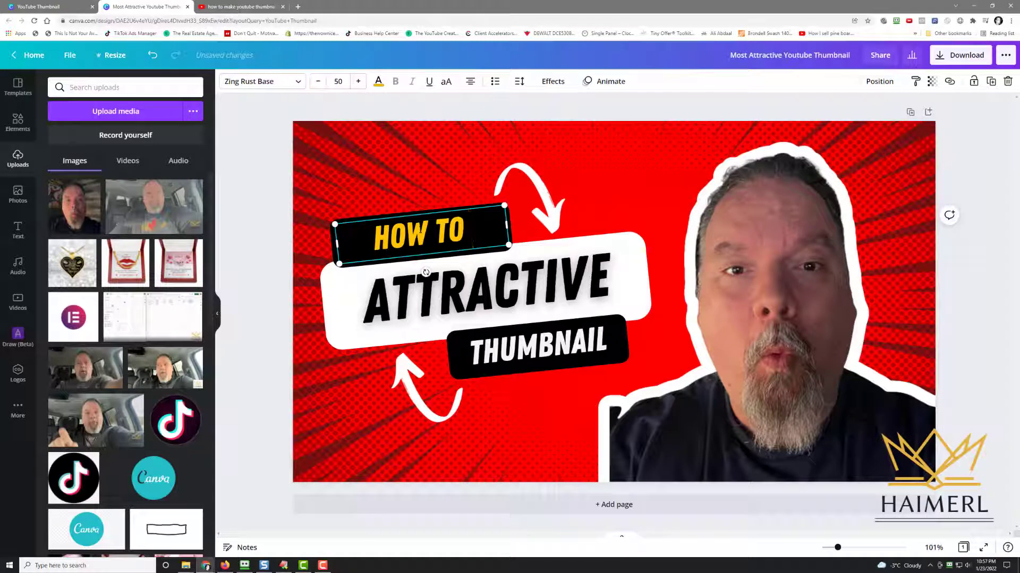
Extend the top label text to HOW TO MAKE A and widen its text box and black backing to fit one line
key(Return)
text(AT)
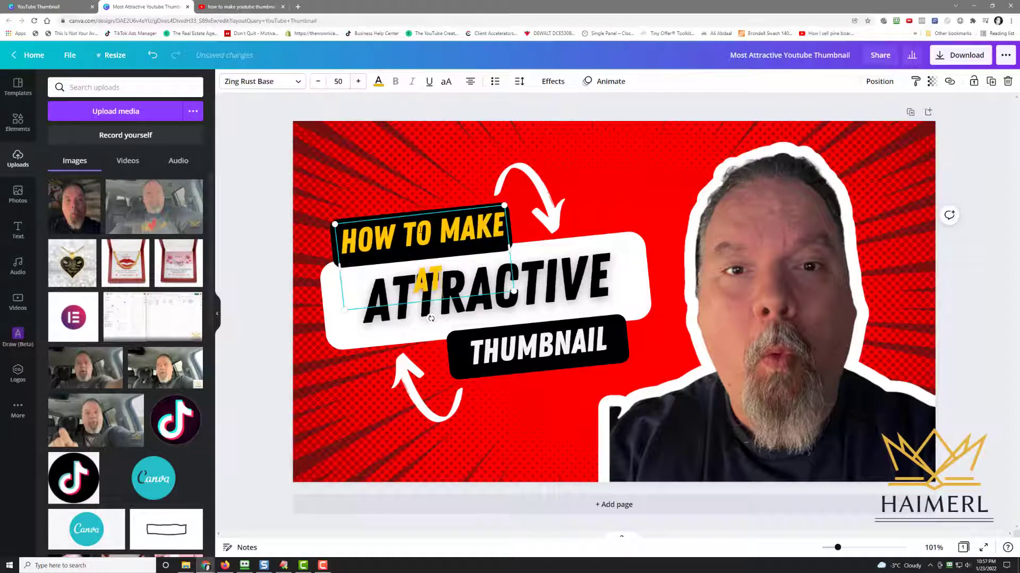
key(BackSpace)
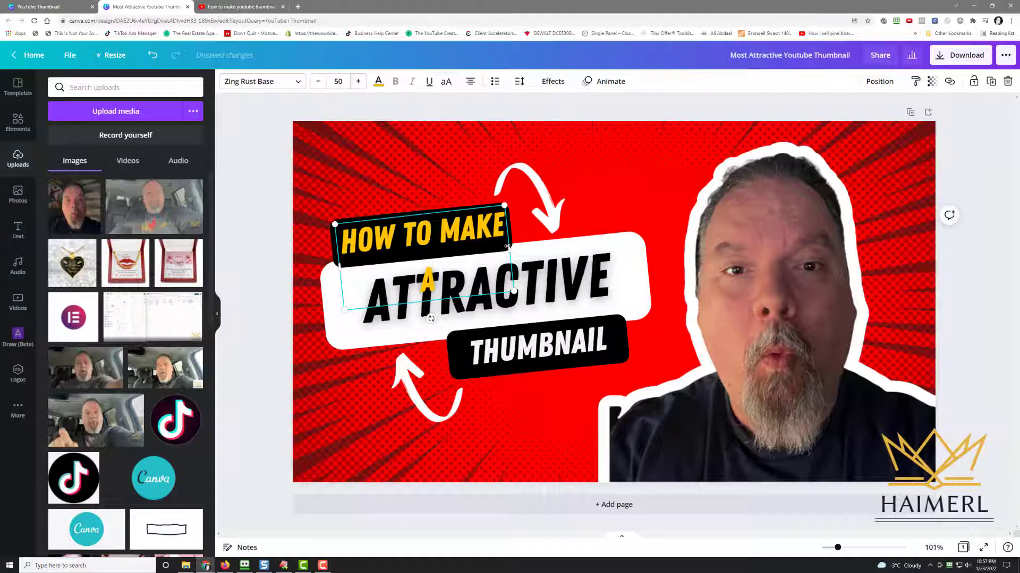
drag(514, 248, 527, 245)
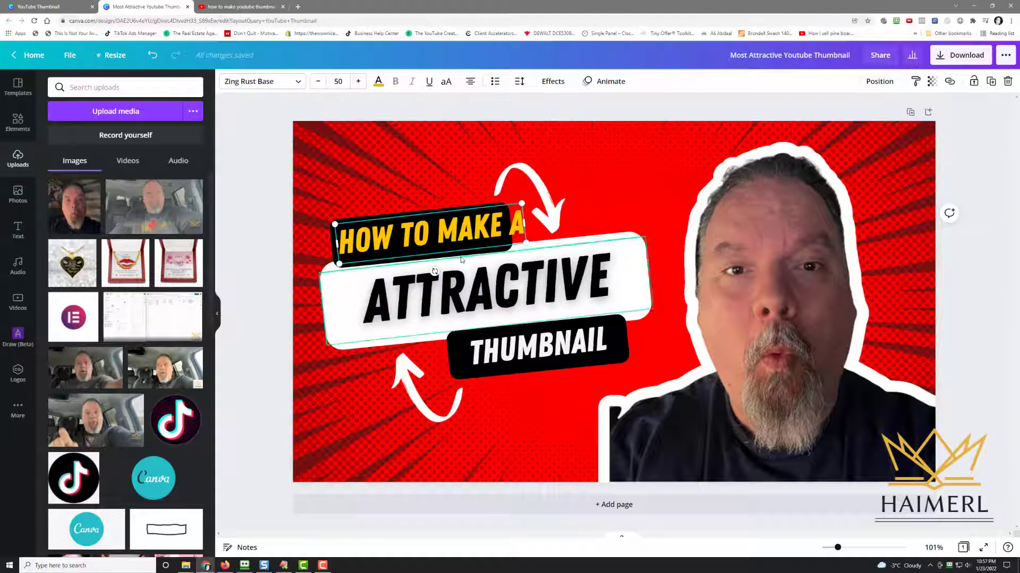
click(437, 205)
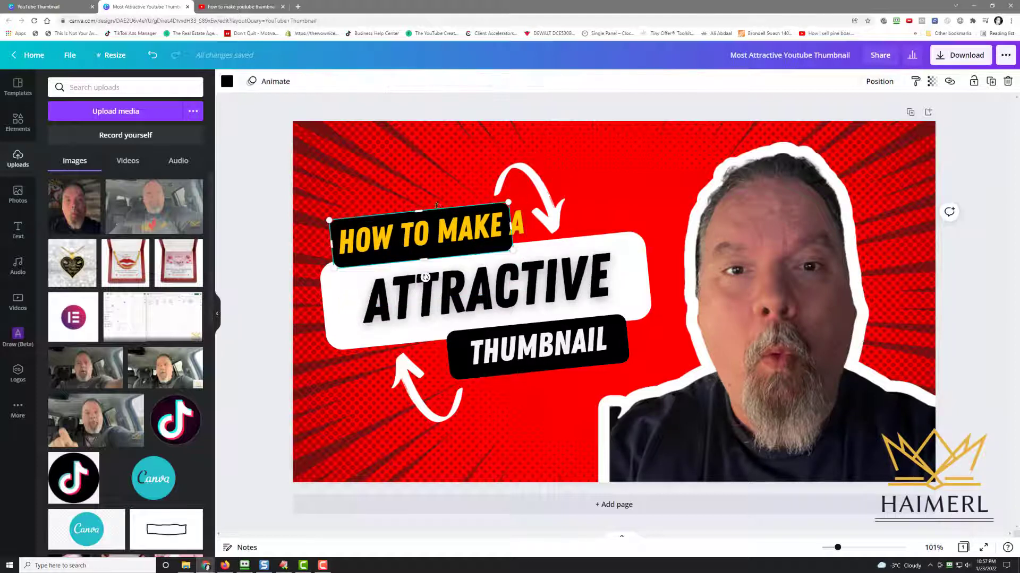
drag(518, 226, 535, 224)
Replace the middle headline ATTRACTIVE with YOUTUBE
click(499, 284)
click(496, 281)
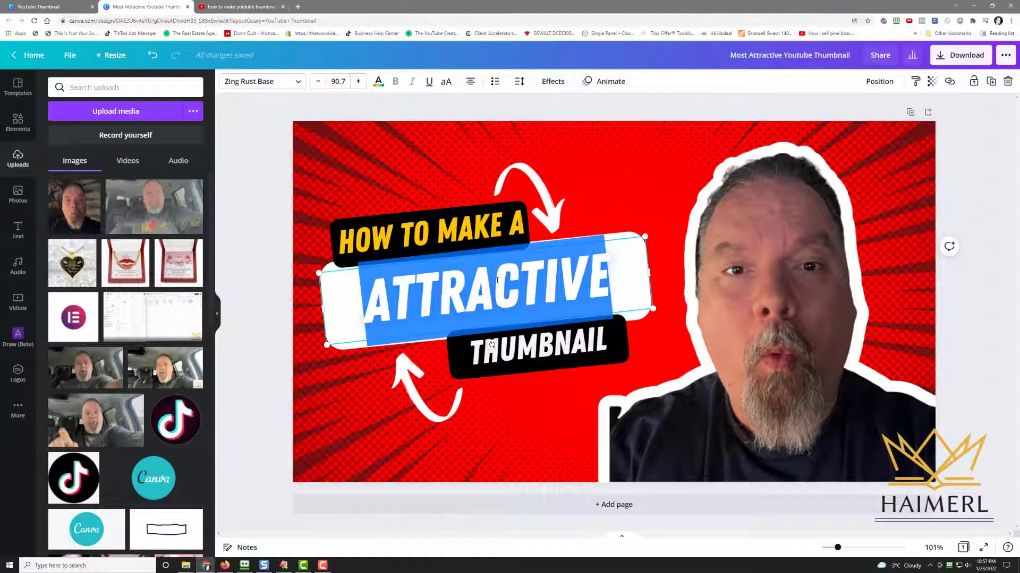
text(YOUTUTBE)
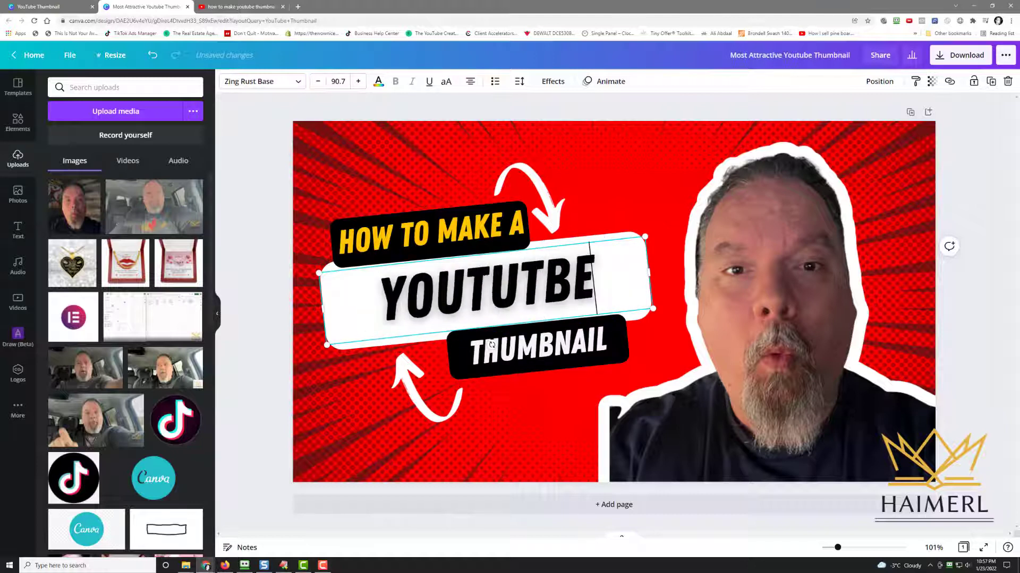
key(BackSpace)
key(BackSpace)
key(BackSpace)
text(BE)
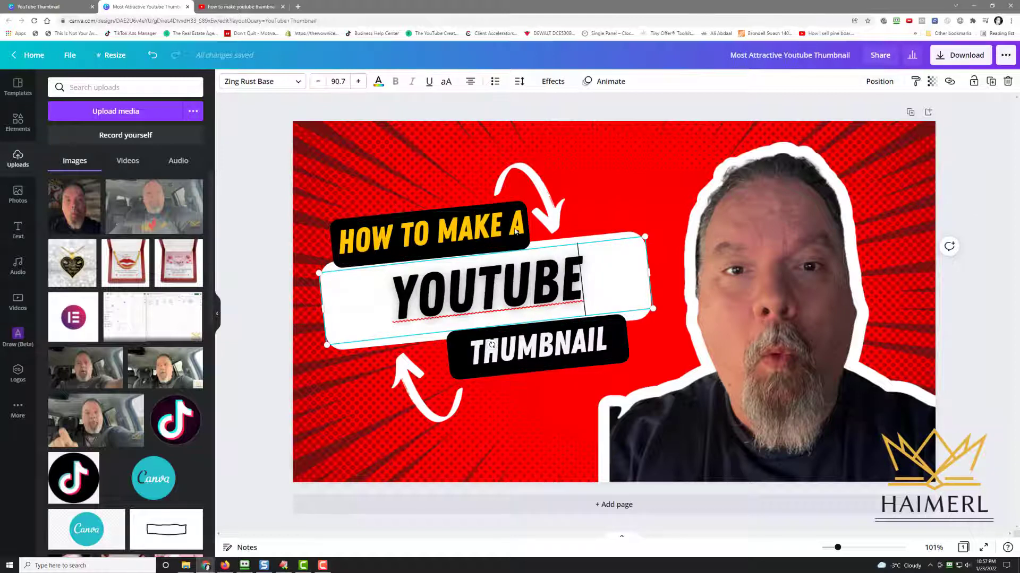
Change the top label text to SO YOU WANT A
double_click(401, 232)
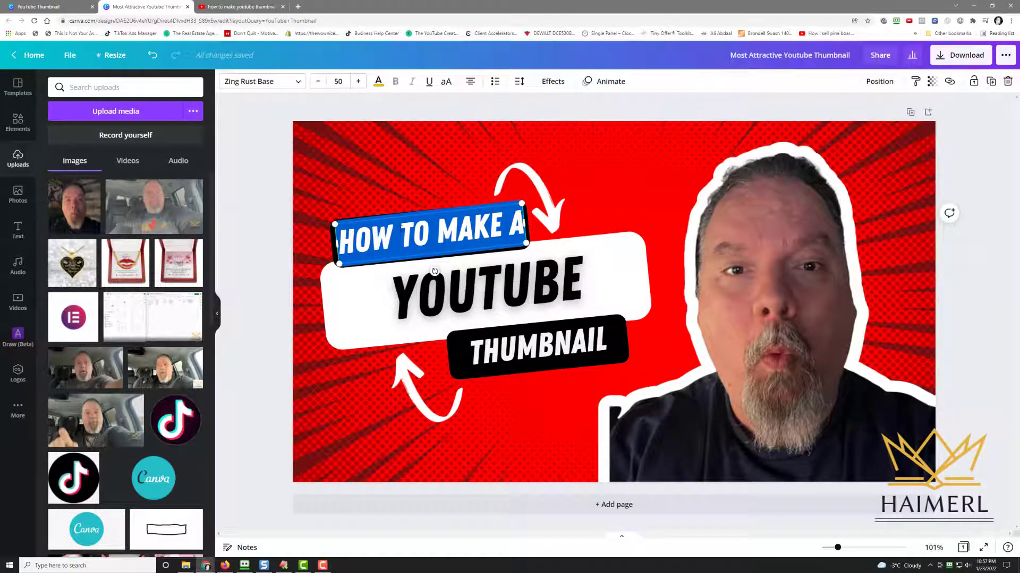
text(SO YOU W)
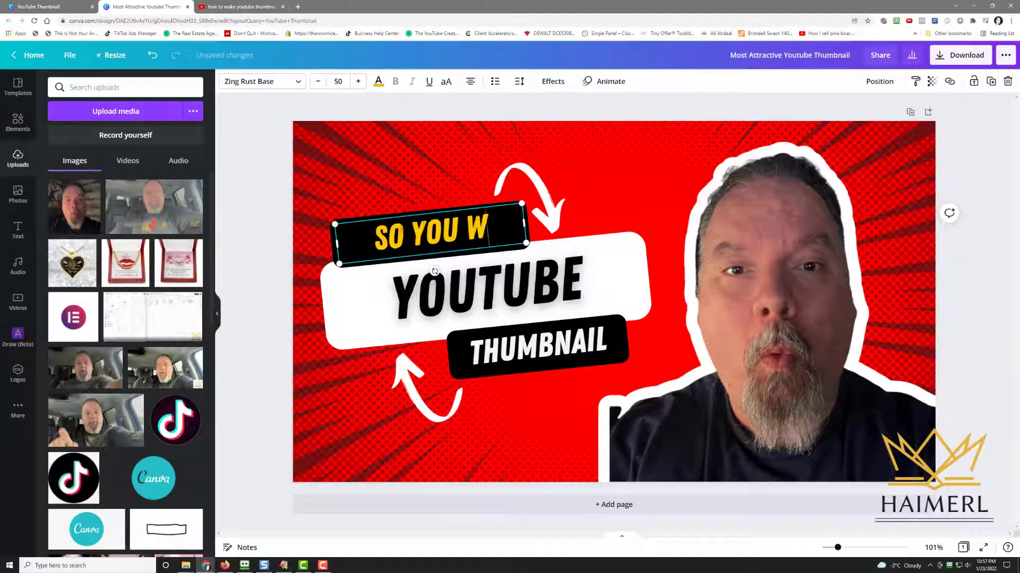
text(ANT A)
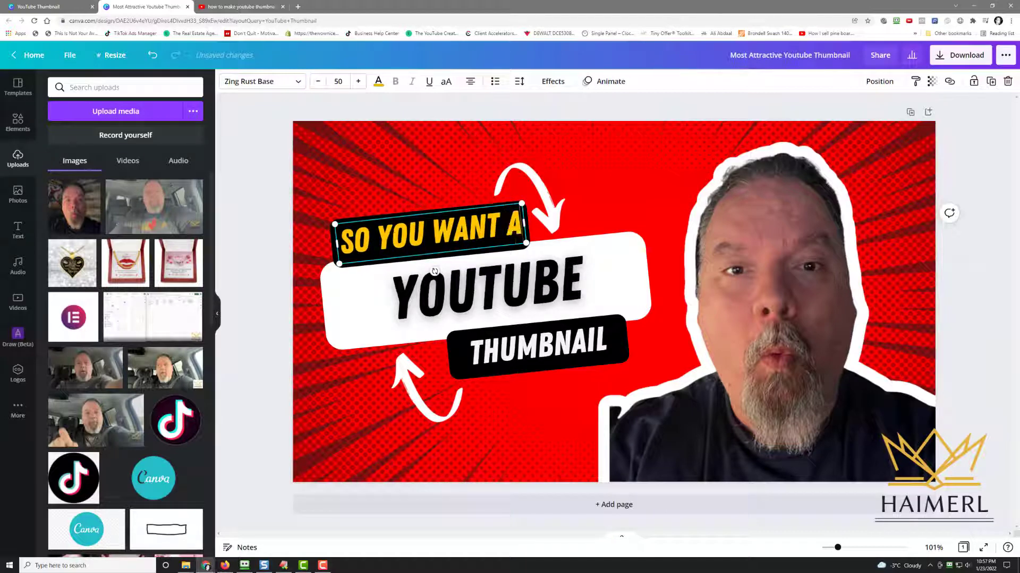
Add a question mark after THUMBNAIL in the bottom label
click(592, 345)
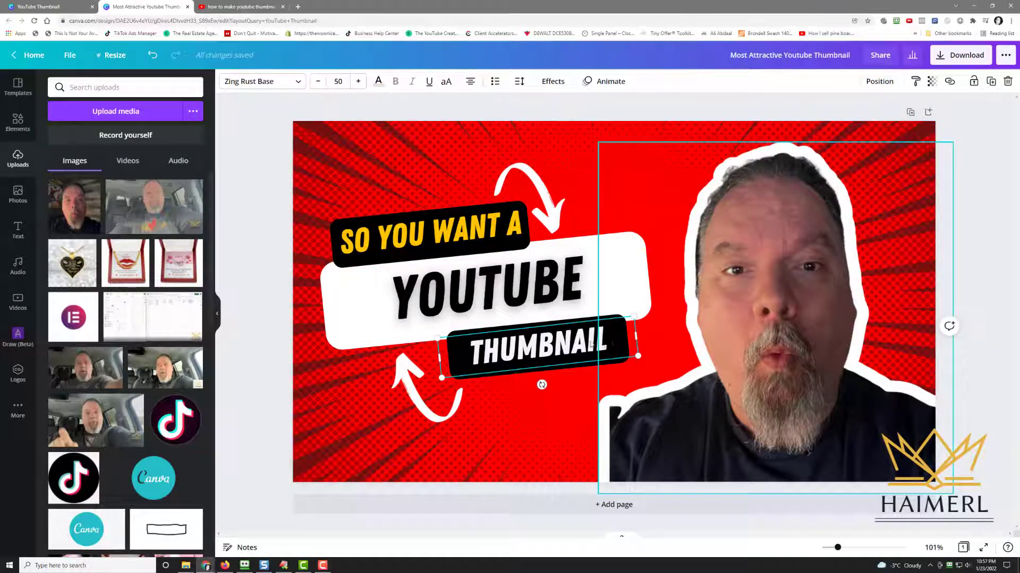
double_click(602, 342)
click(602, 342)
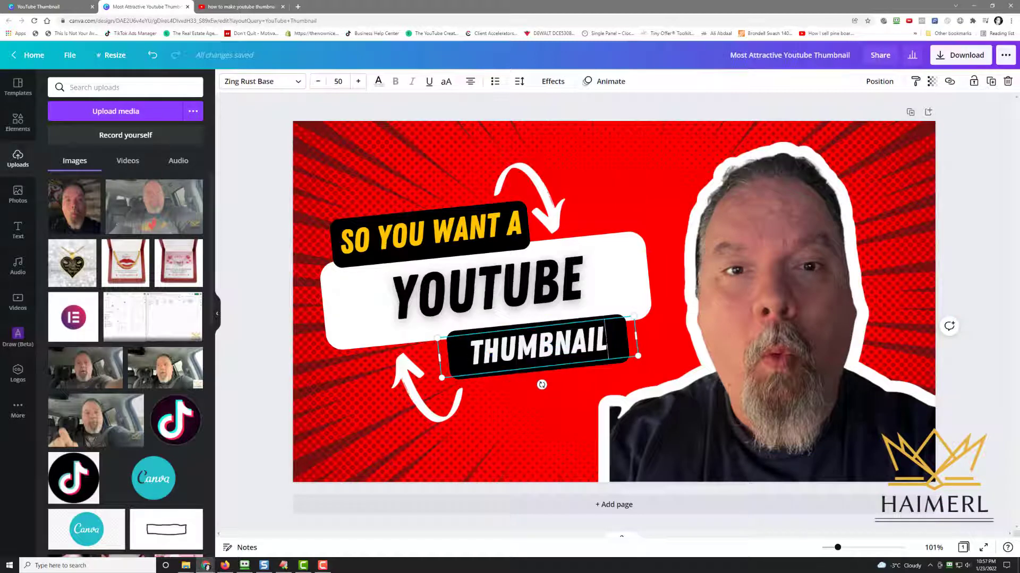
text(?)
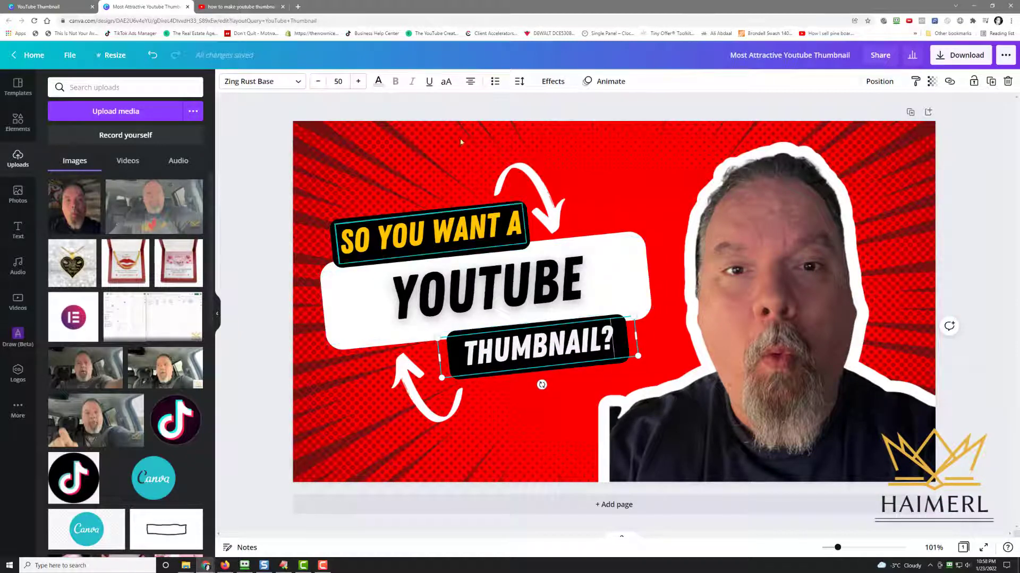
click(447, 107)
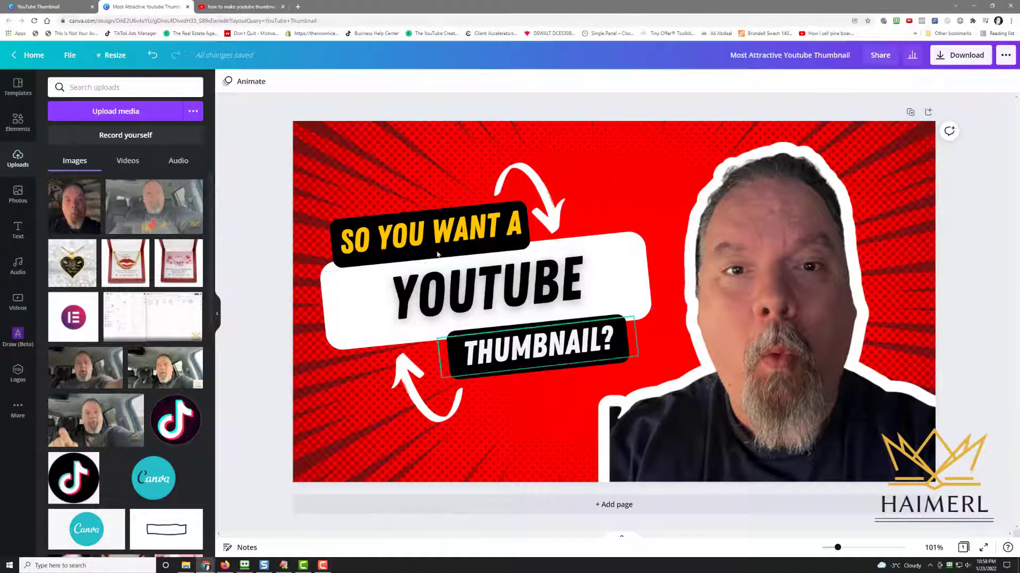
Change the top label text back to HOW TO MAKE A
click(369, 237)
double_click(385, 237)
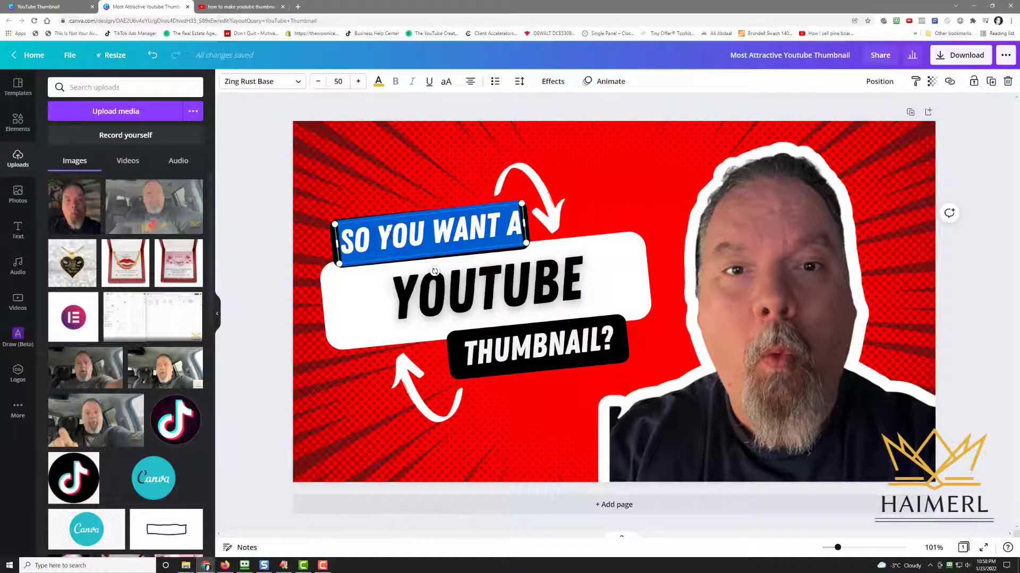
text(HOW TO M)
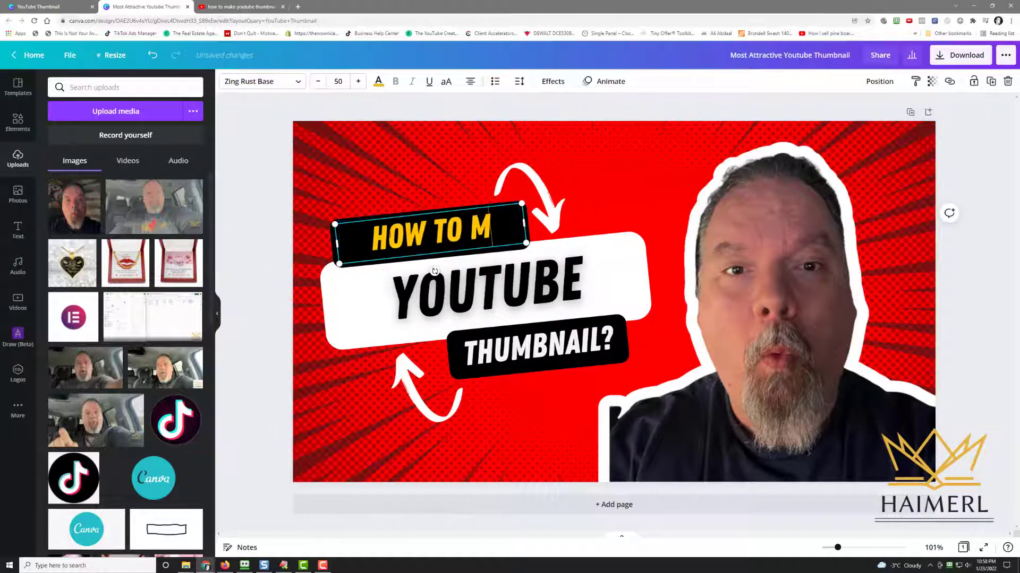
text(AKE A)
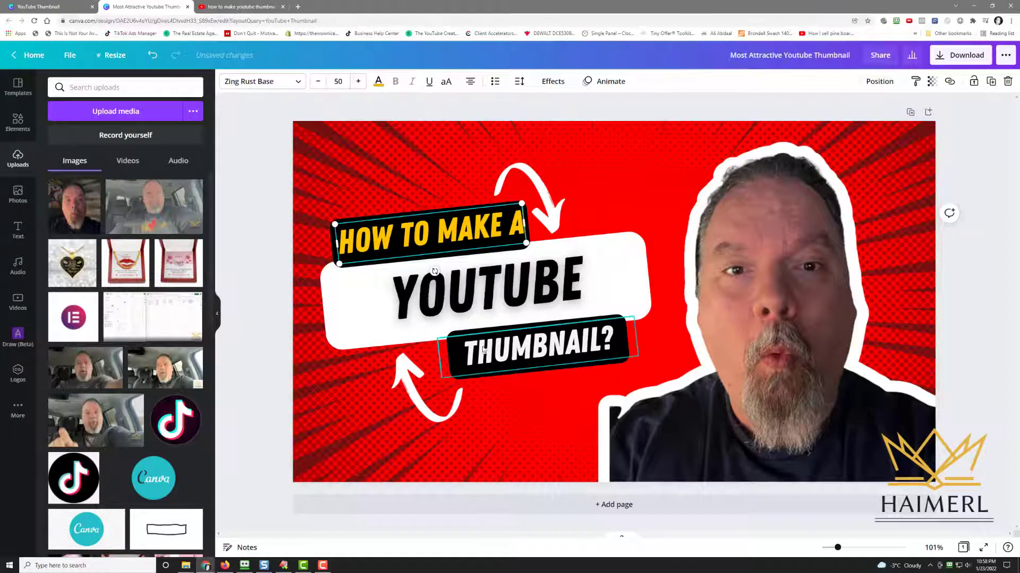
Retype the bottom label as THUMBNAIL without the question mark
click(508, 350)
double_click(508, 351)
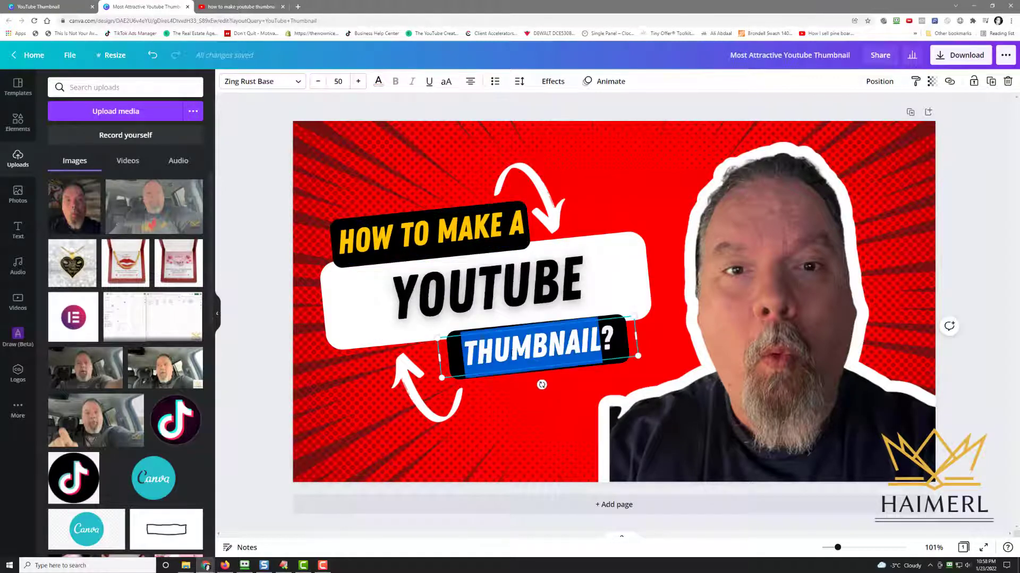
text(THUMBN)
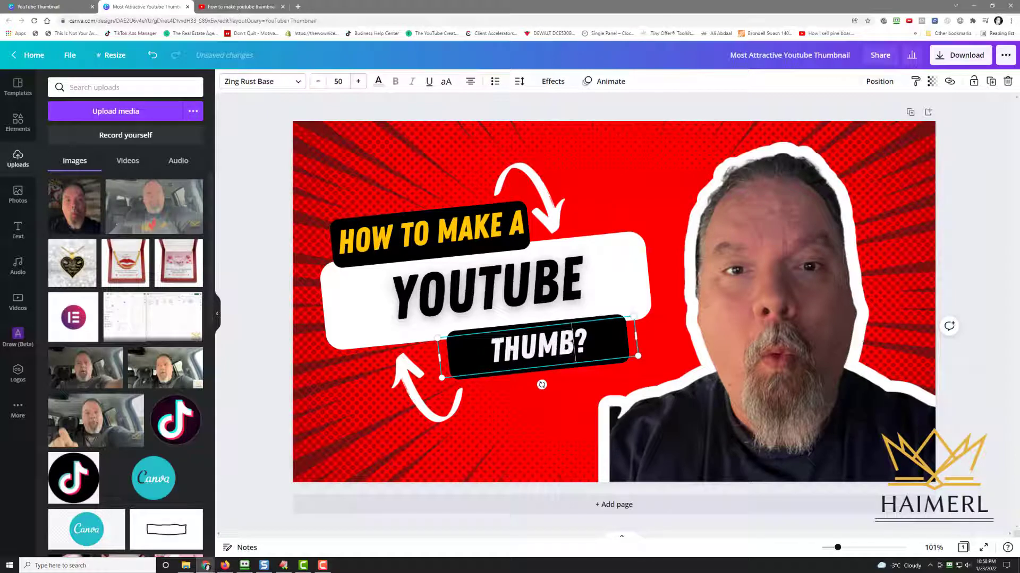
text(AIL)
key(Delete)
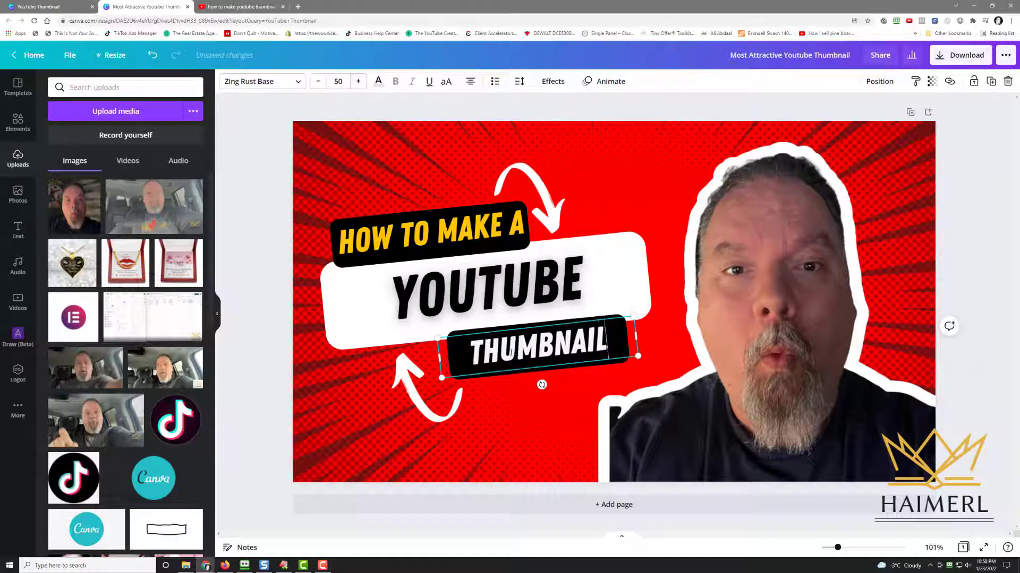
Search the elements library for burst background
click(375, 157)
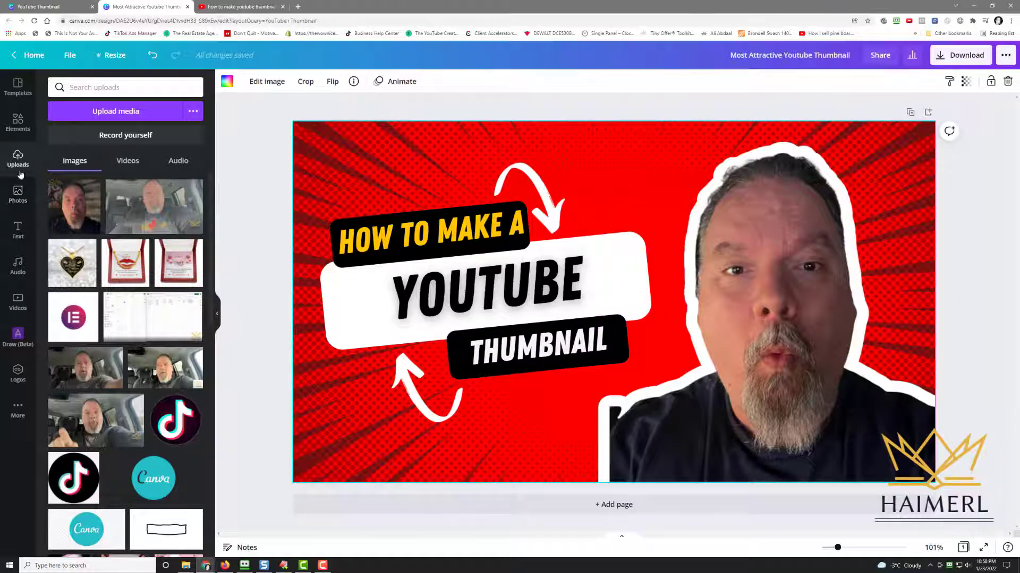
click(18, 121)
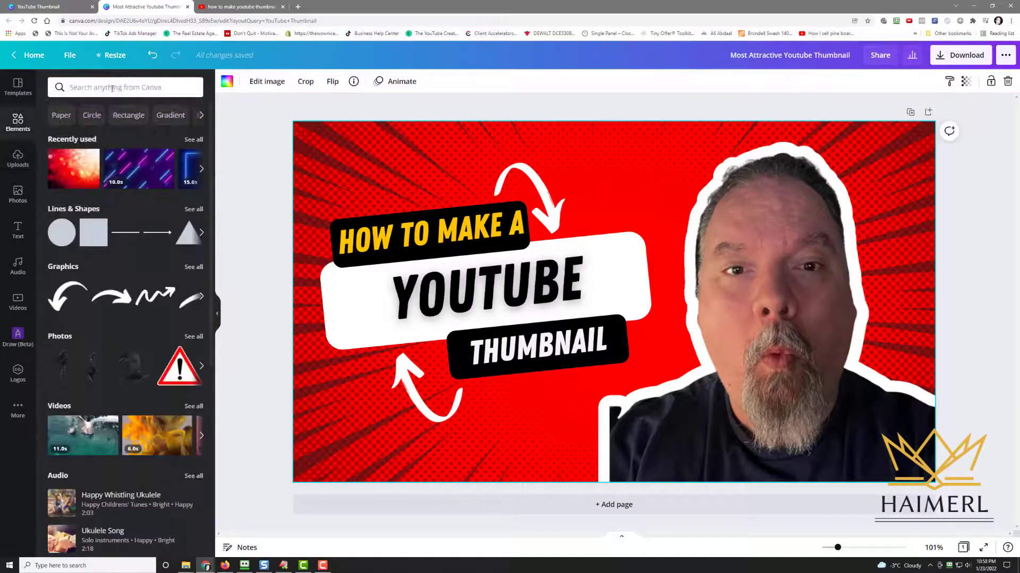
click(112, 88)
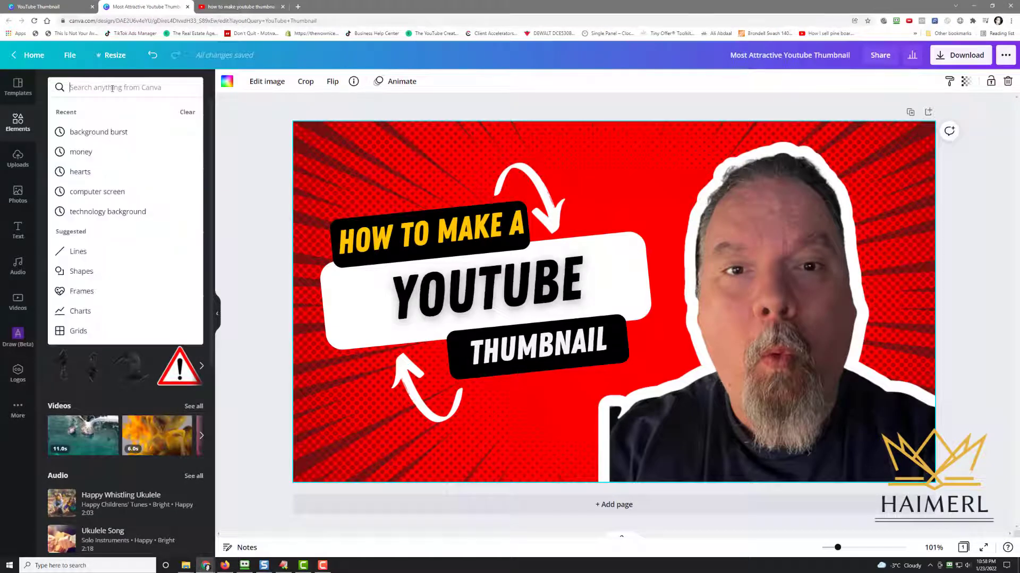
text(burst background)
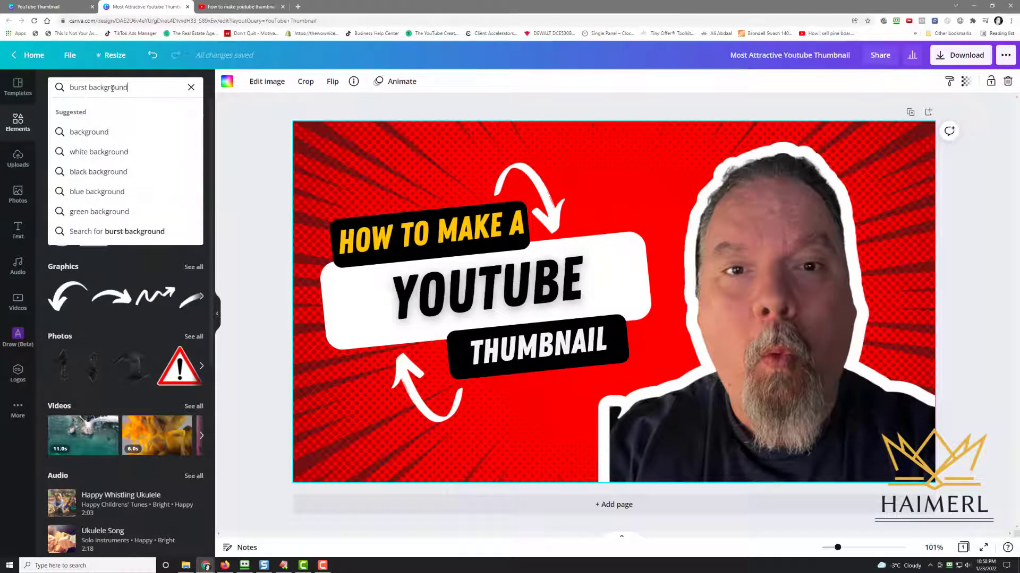
key(Return)
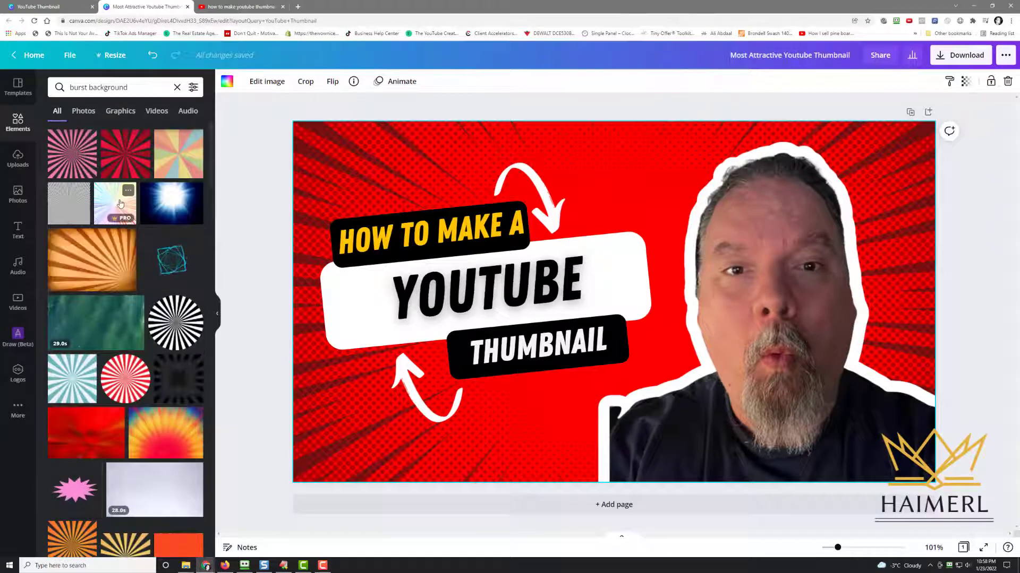
Insert the orange sunburst image and set it as the page background
click(102, 257)
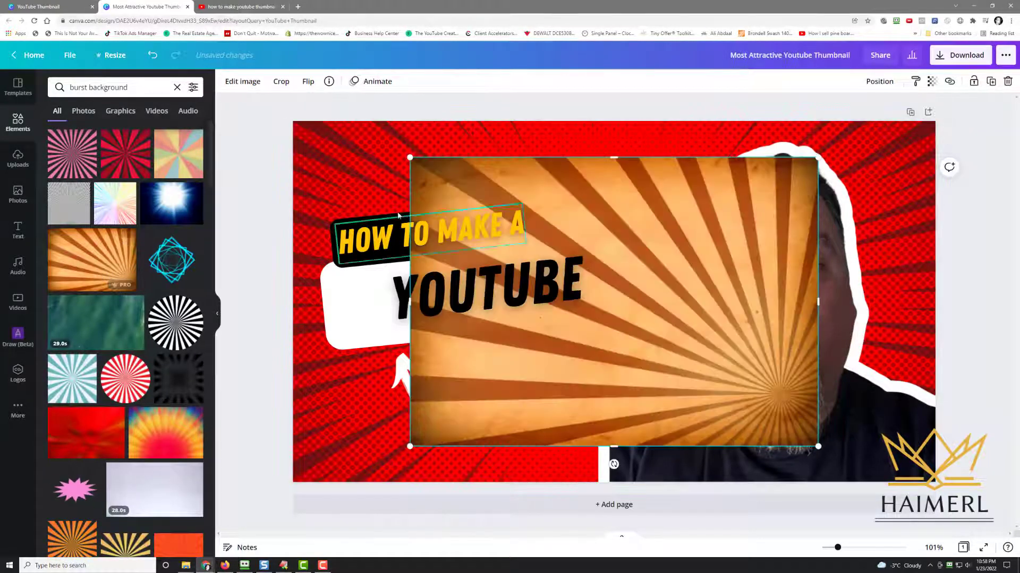
right_click(615, 203)
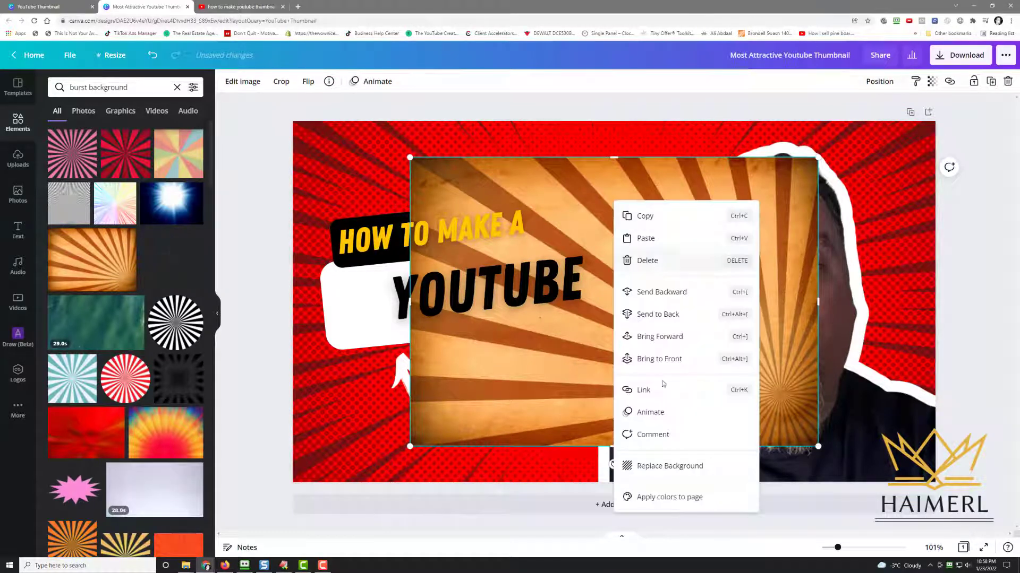
click(666, 465)
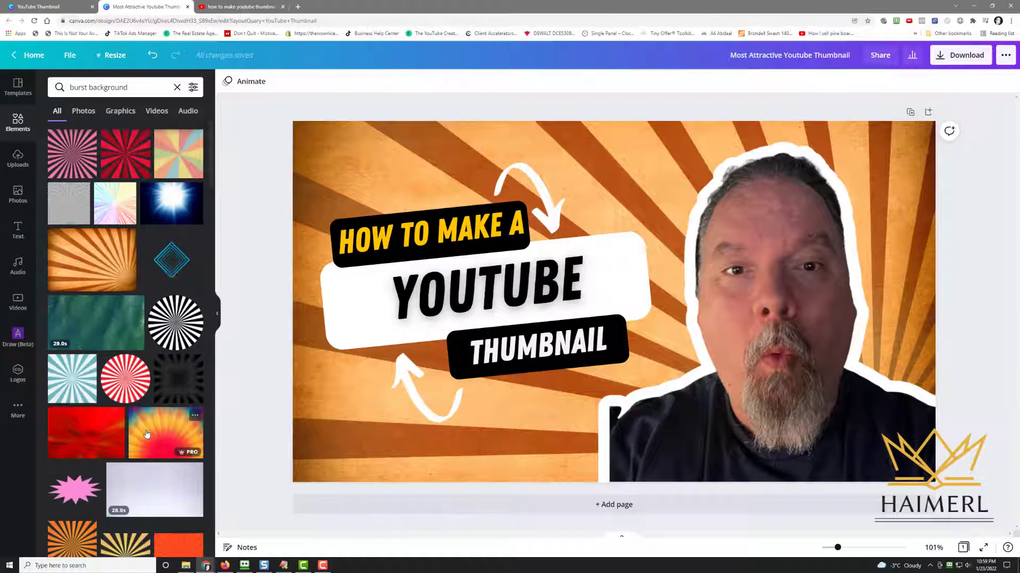
Insert the red burst image and set it as the page background
click(80, 437)
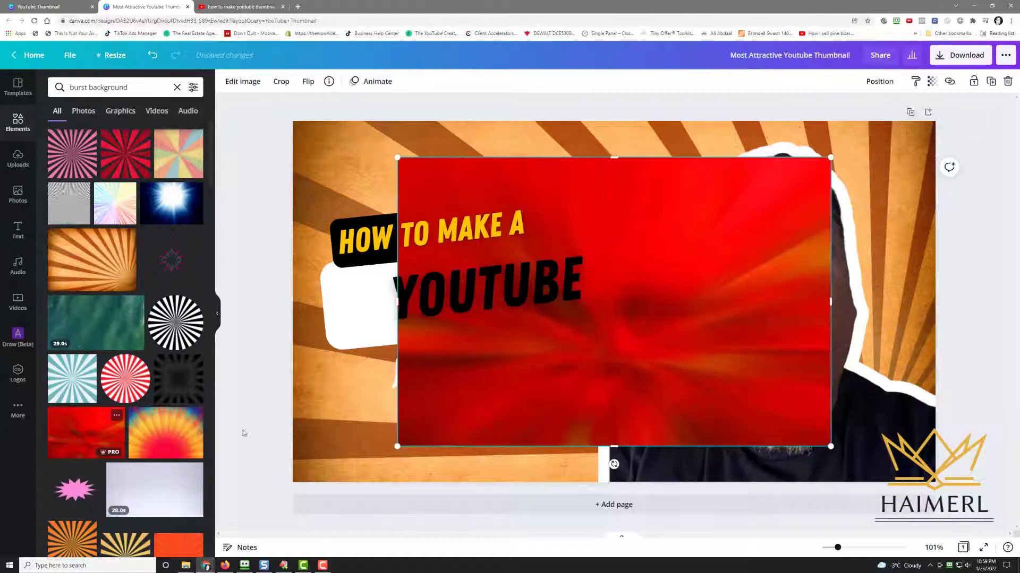
right_click(485, 382)
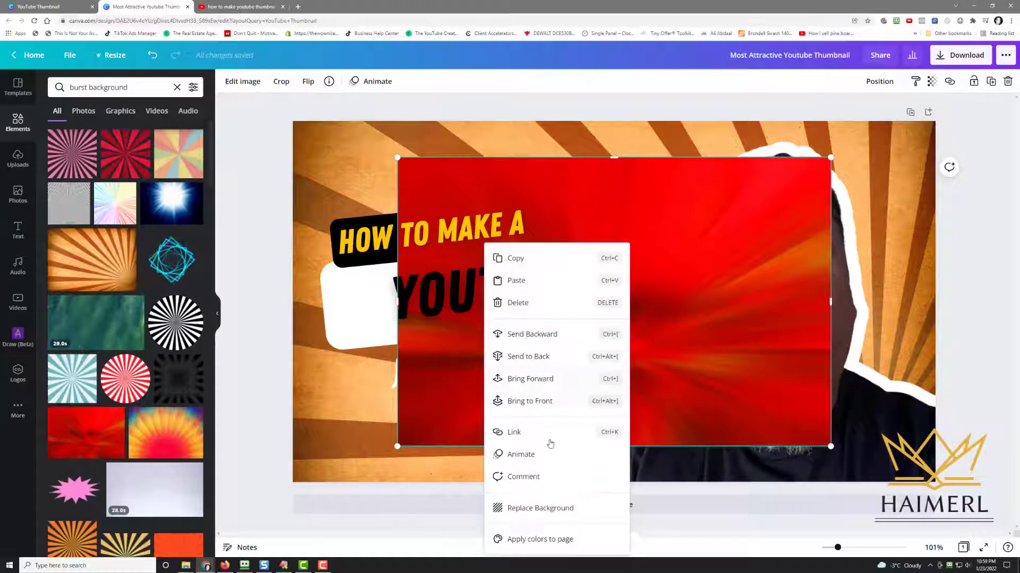
click(540, 508)
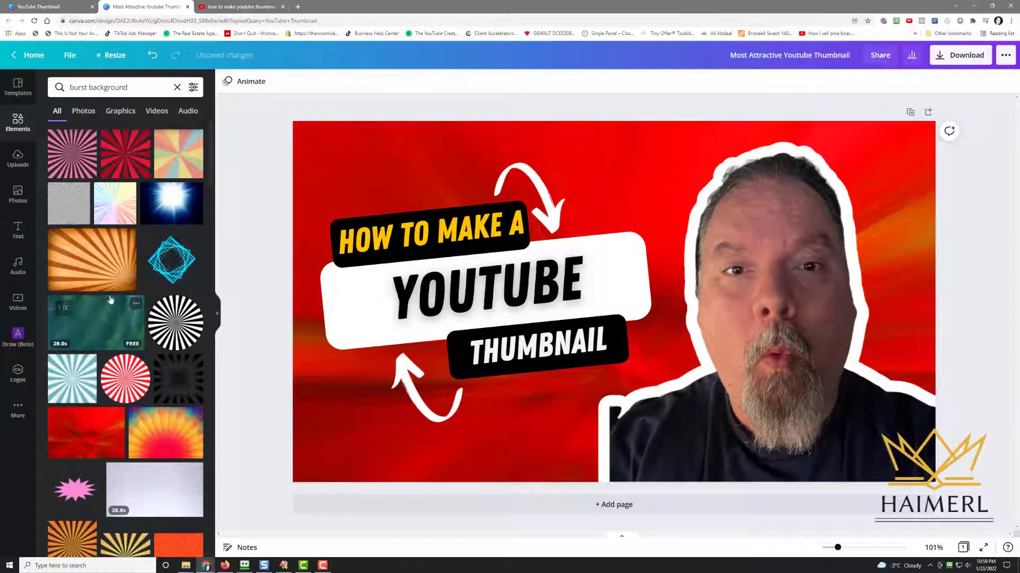
Try filling the background with solid red #cc0a01, then undo that colour change
click(420, 164)
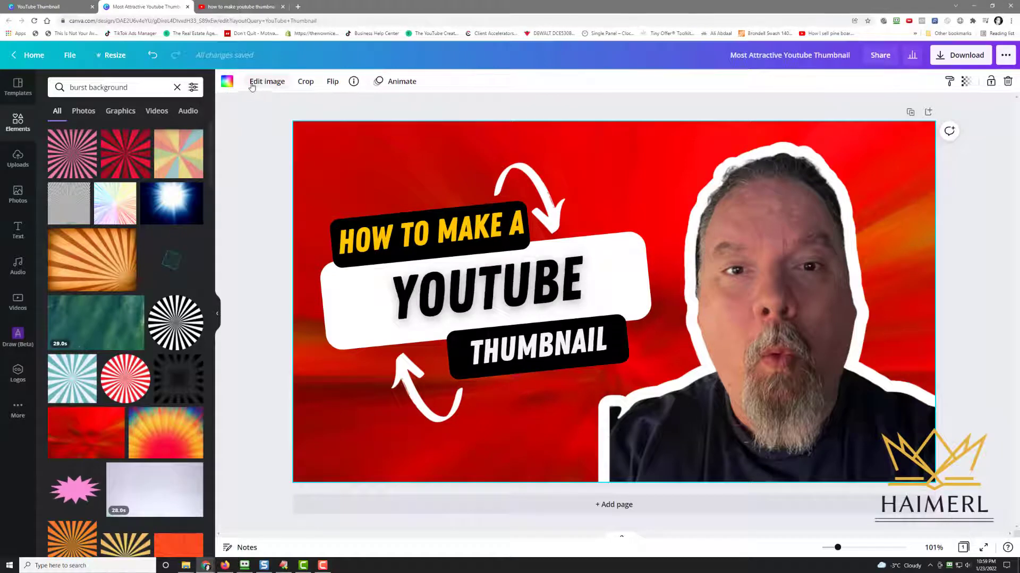
click(227, 81)
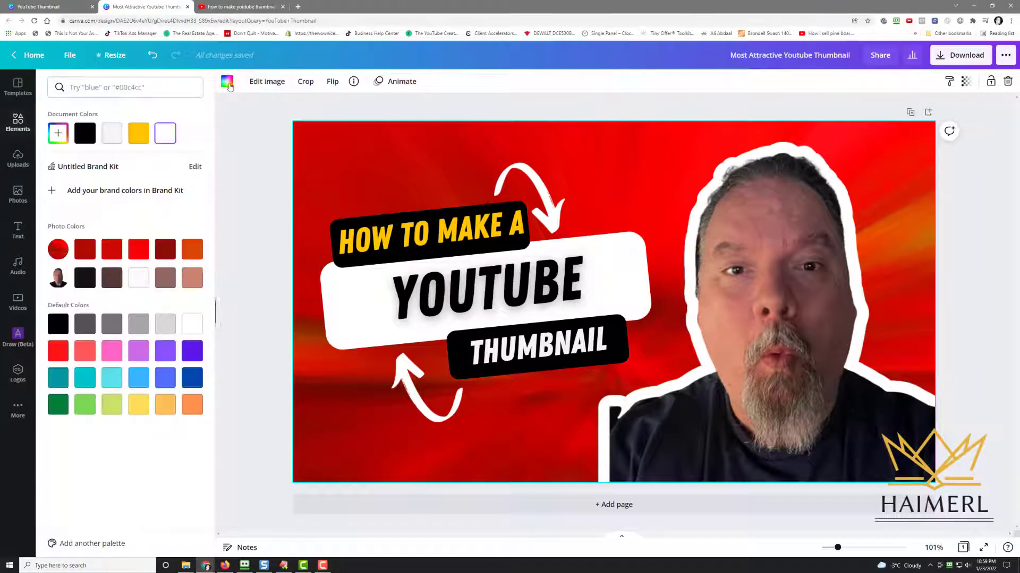
click(113, 250)
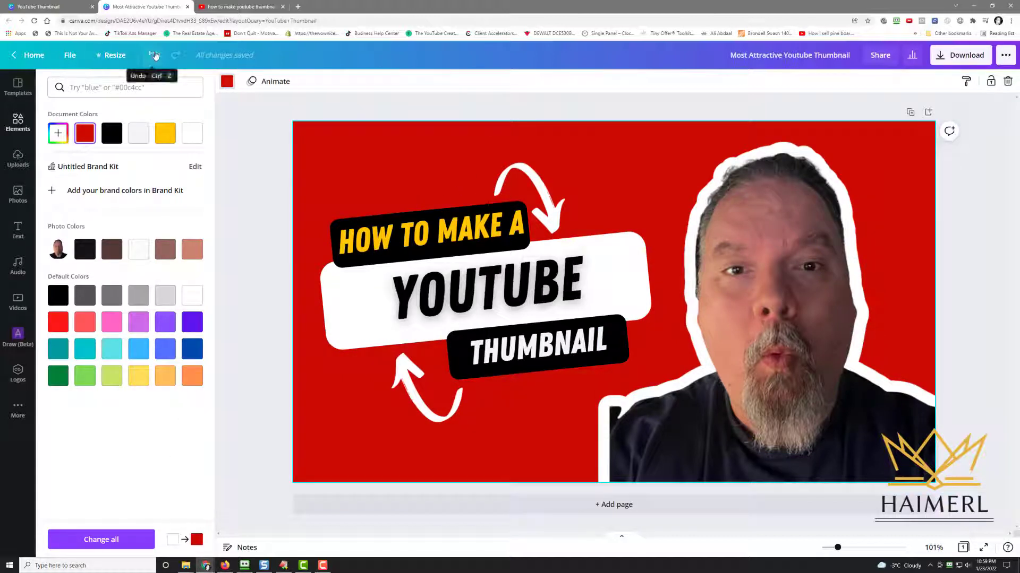
click(154, 56)
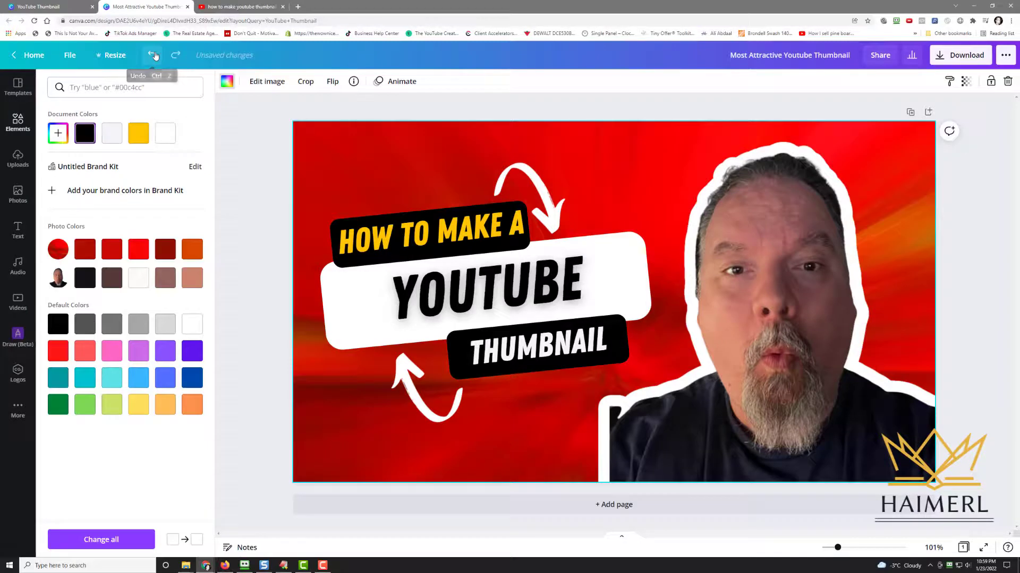
Try adjusting the background image's tint and contrast, then reset the adjustments
click(277, 85)
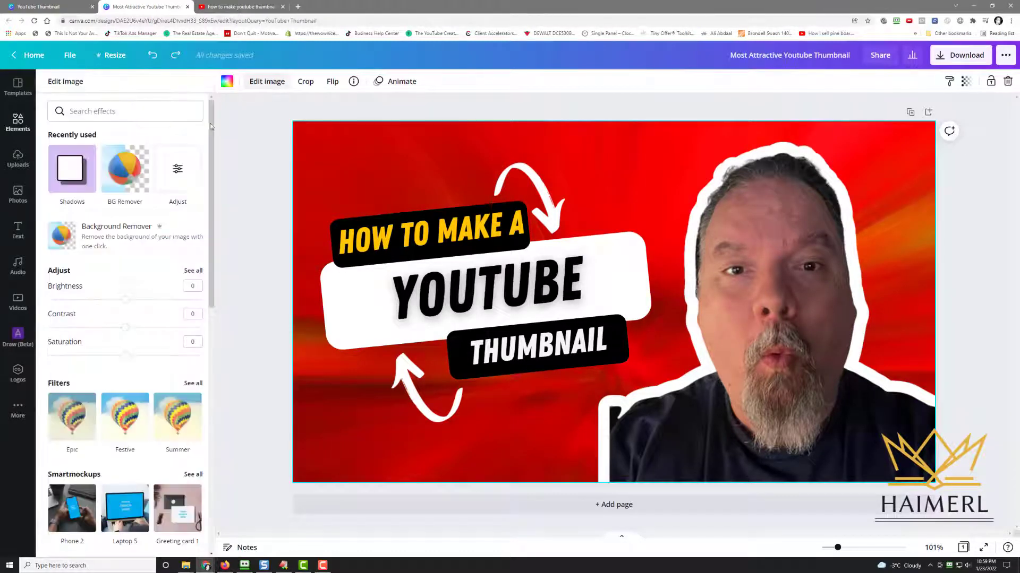
click(178, 170)
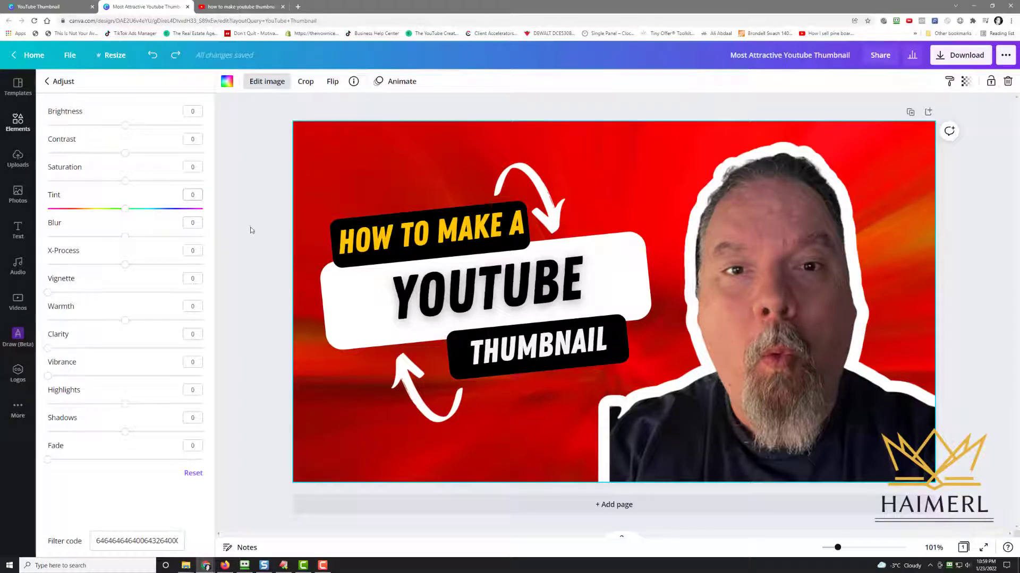
mouse_move(121, 210)
mouse_down()
mouse_move(204, 218)
mouse_move(21, 223)
mouse_move(130, 215)
mouse_move(125, 223)
mouse_up()
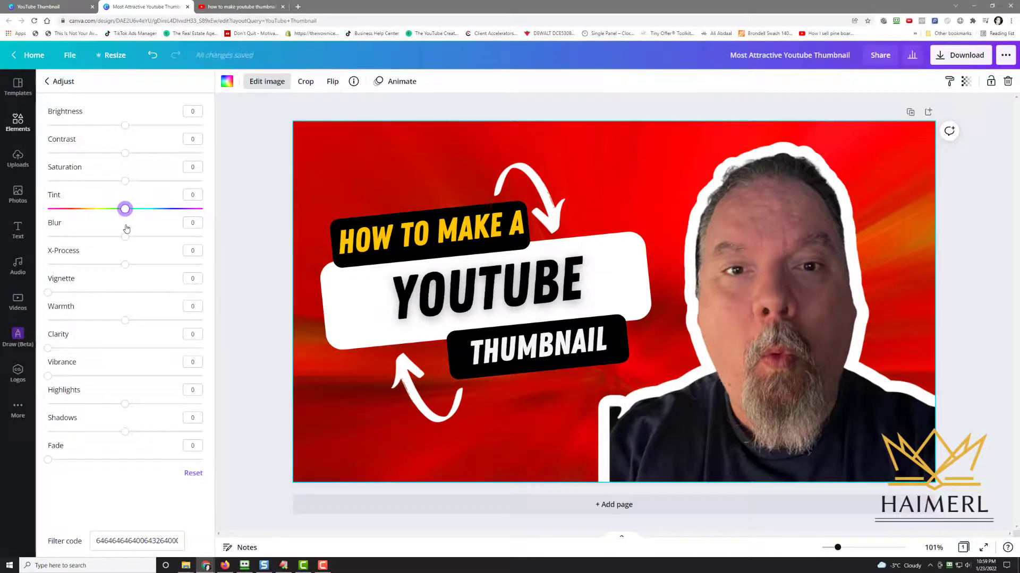
drag(125, 131, 125, 153)
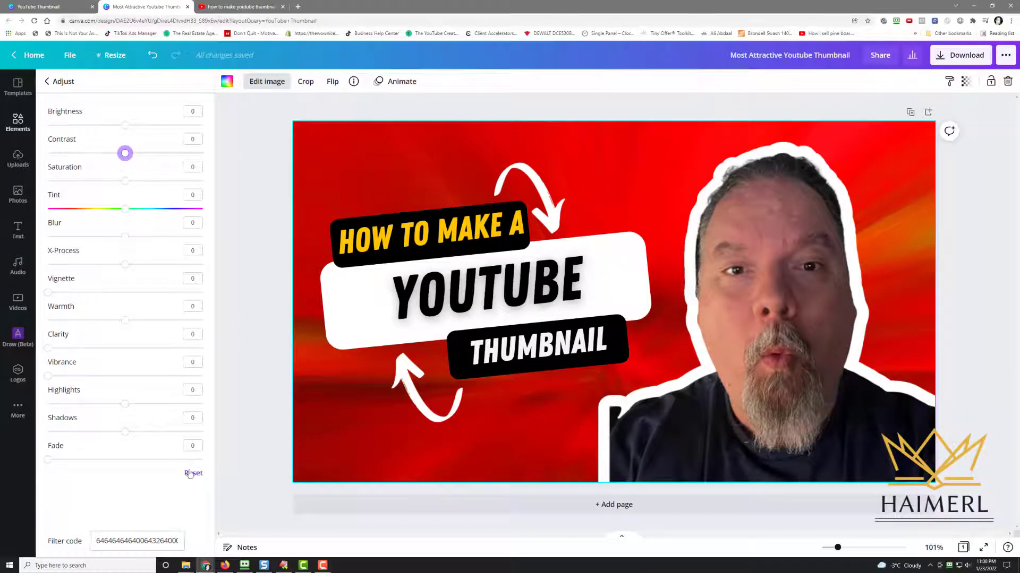
click(193, 473)
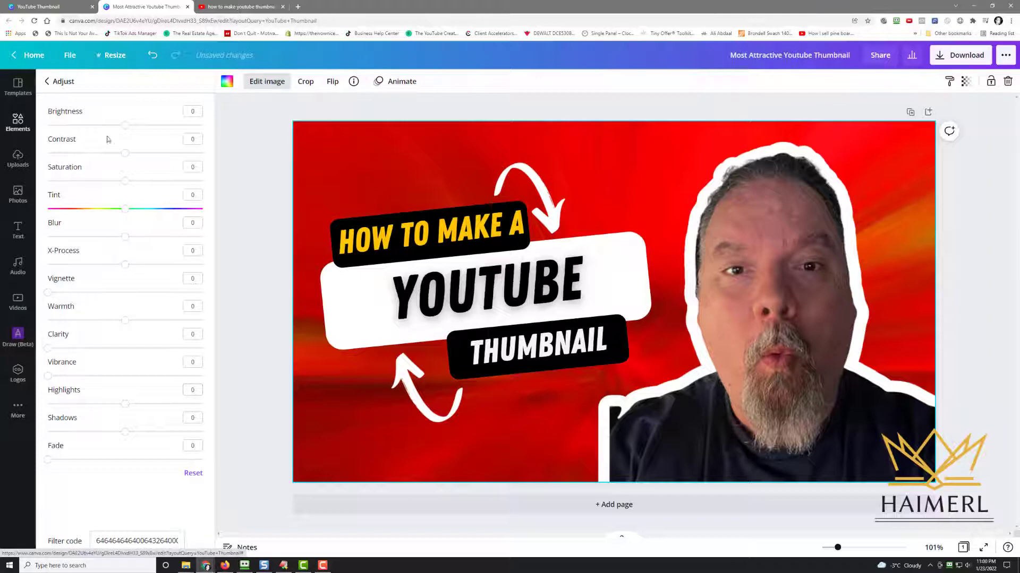
click(57, 82)
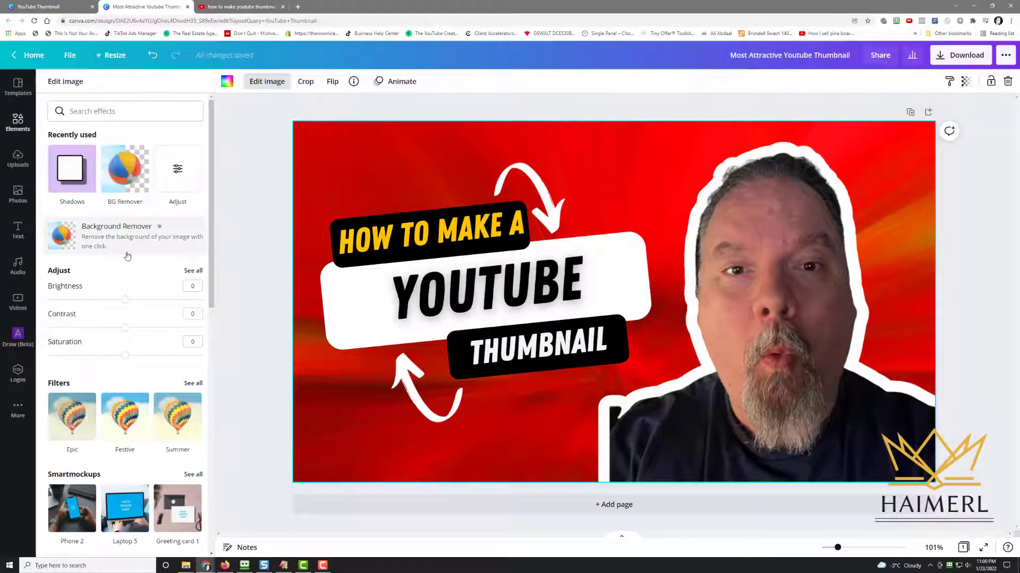
scroll(121, 255, down, 5)
scroll(126, 331, down, 5)
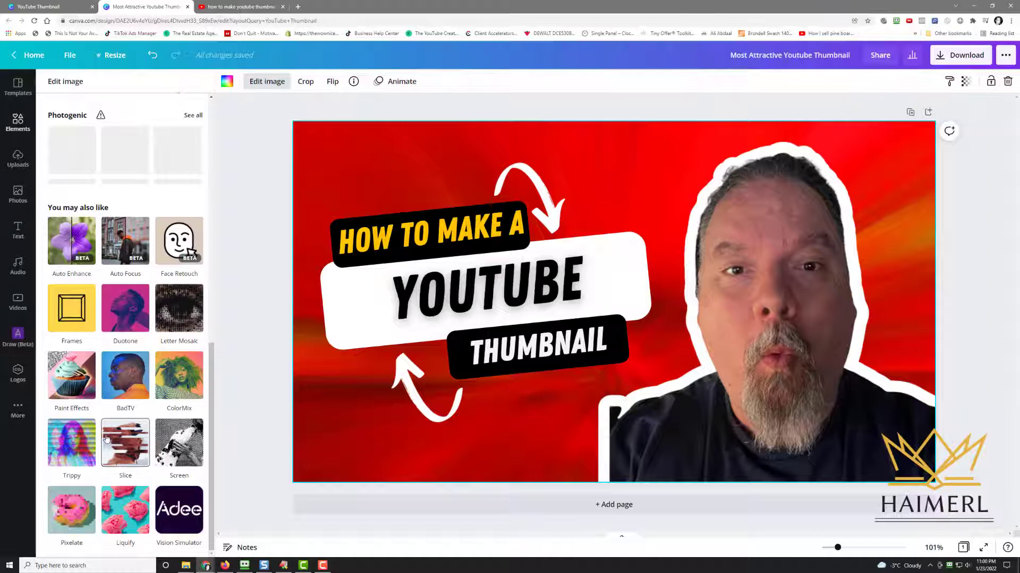
scroll(106, 439, up, 12)
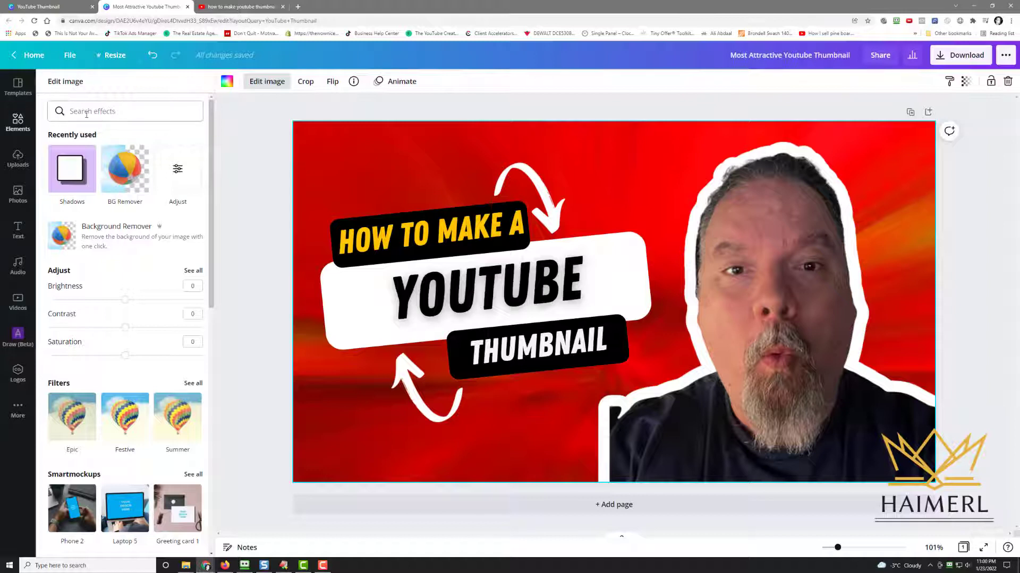
Search the elements library for tech background and set the blue circuit image as the page background
click(26, 125)
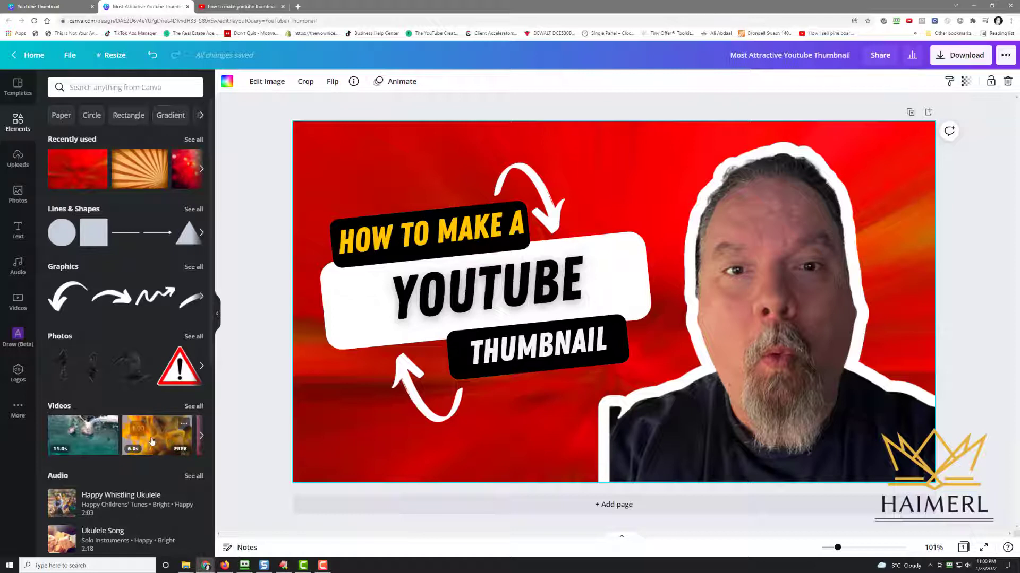
click(116, 89)
text(tec)
key(BackSpace)
key(BackSpace)
key(BackSpace)
text(tech background)
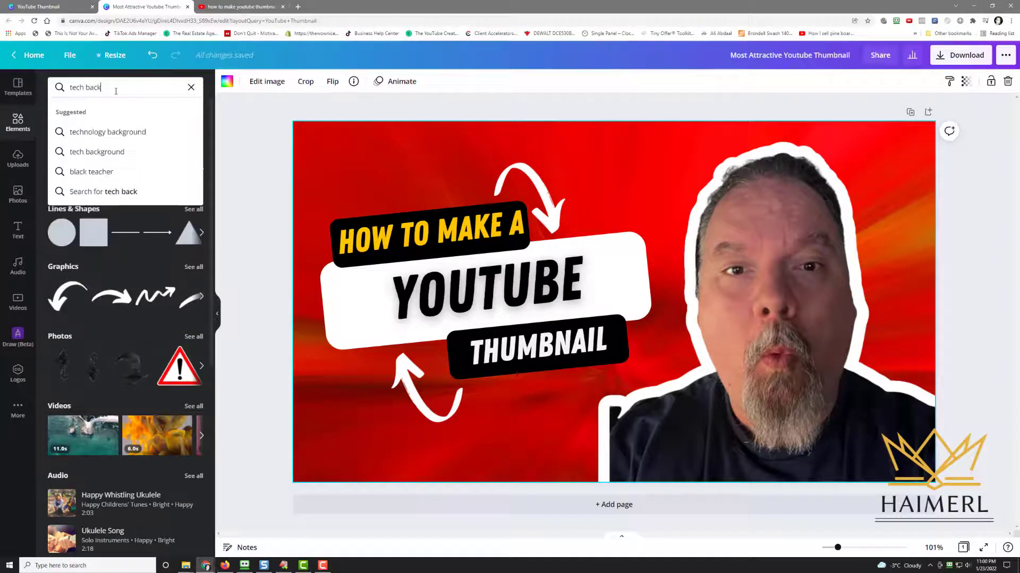
key(Return)
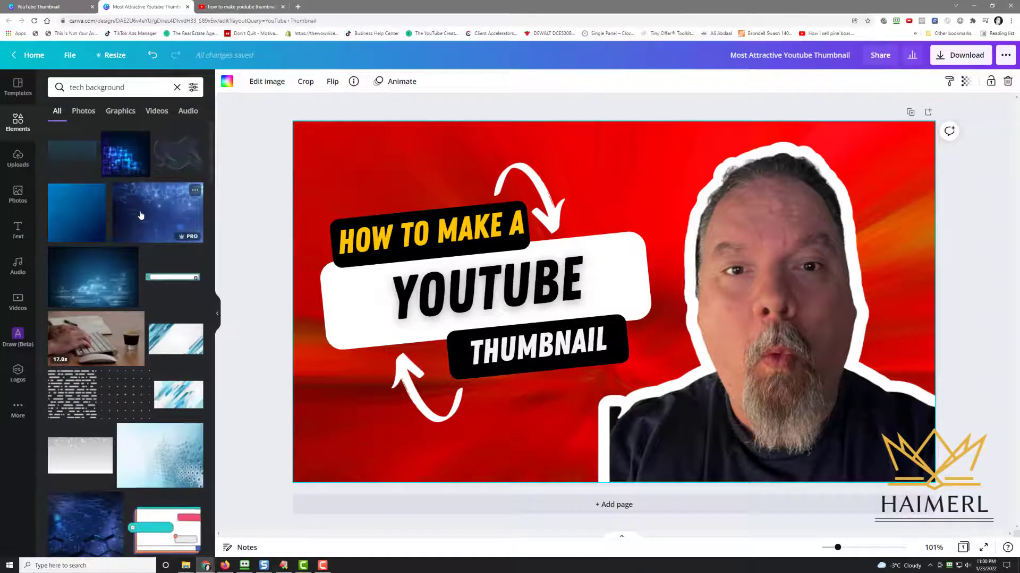
click(140, 215)
right_click(668, 264)
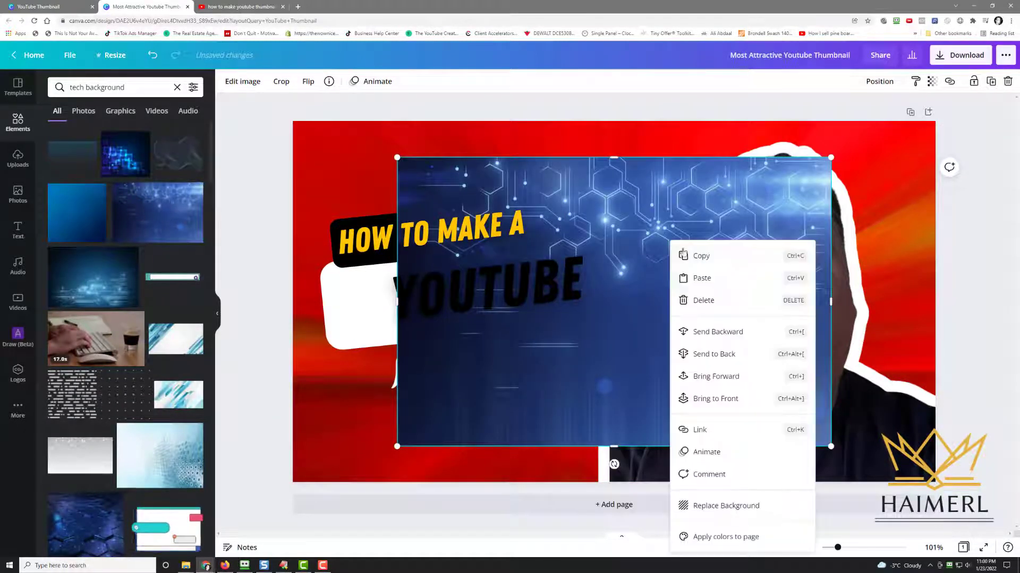
click(726, 506)
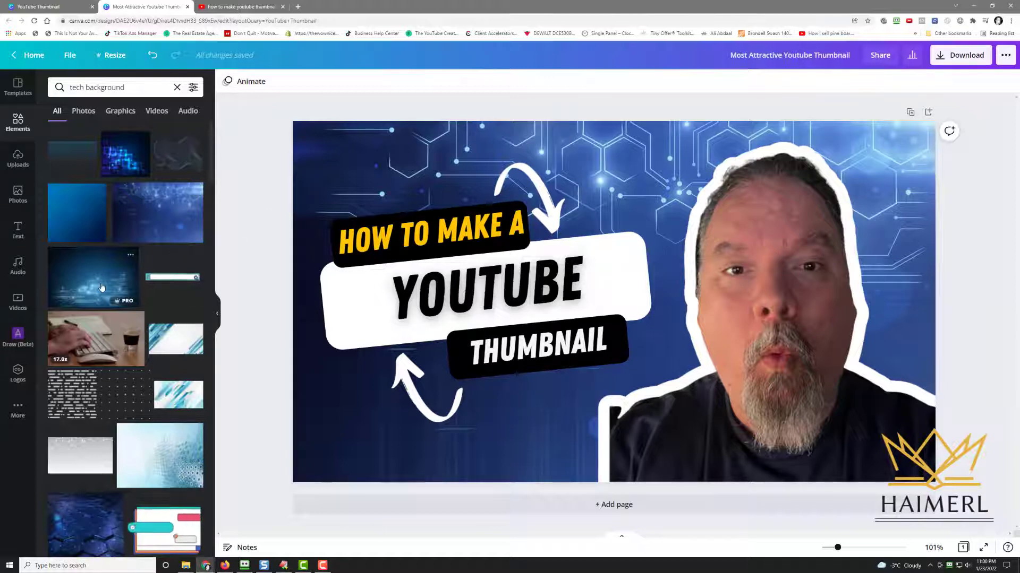
Browse further through the tech background search results
scroll(117, 390, down, 4)
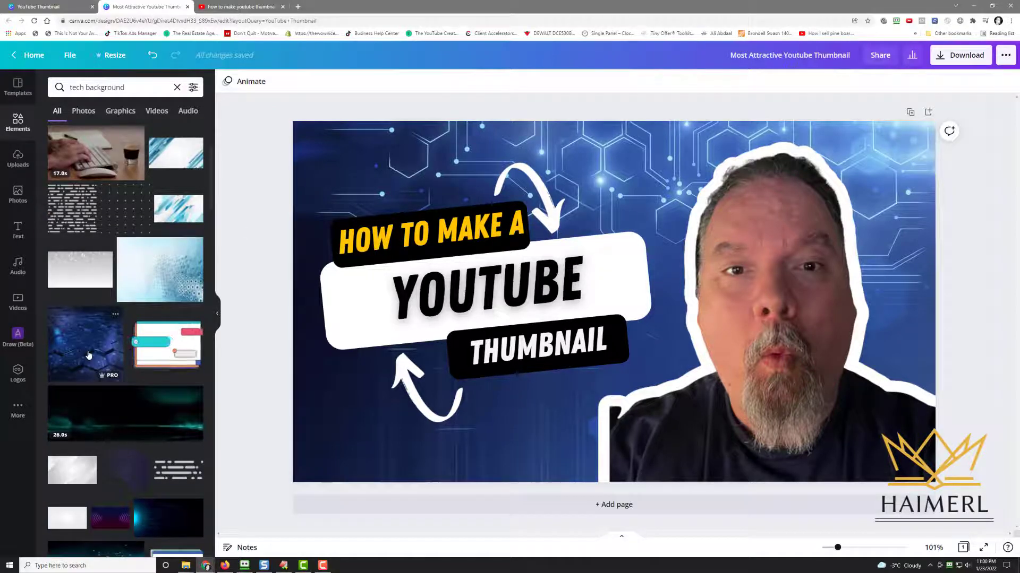
scroll(89, 355, down, 4)
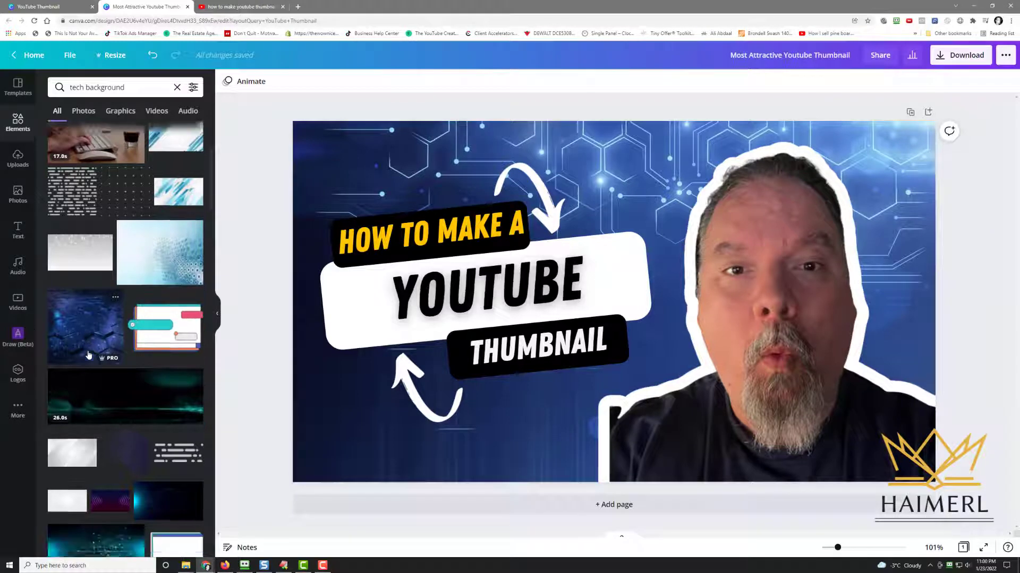
scroll(89, 355, down, 8)
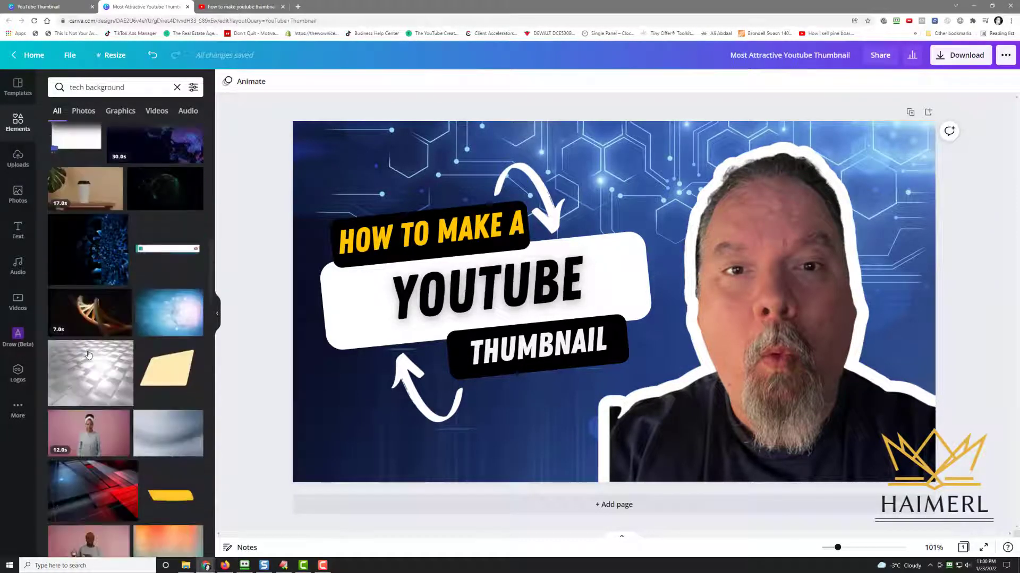
scroll(89, 356, down, 10)
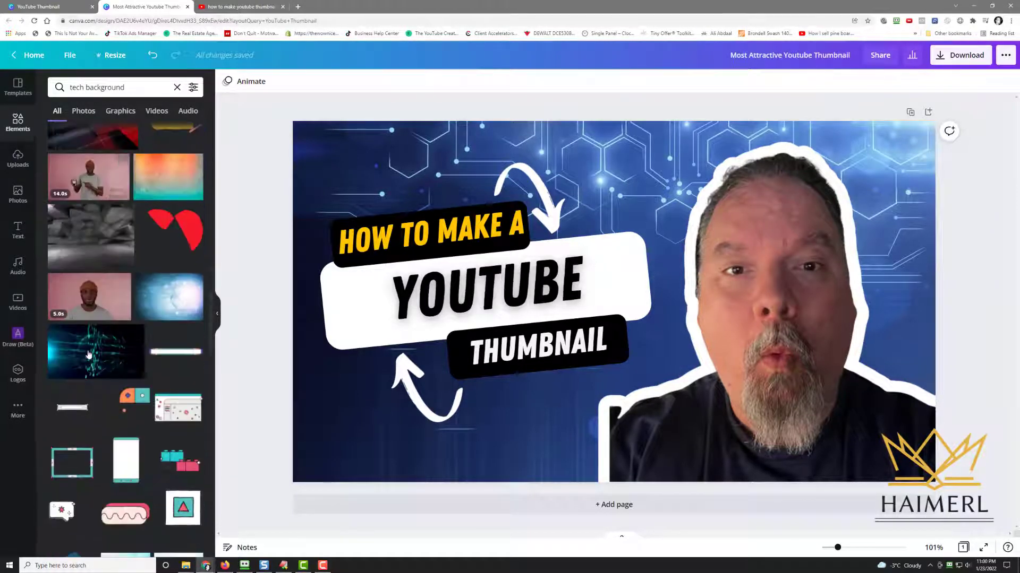
scroll(89, 355, up, 6)
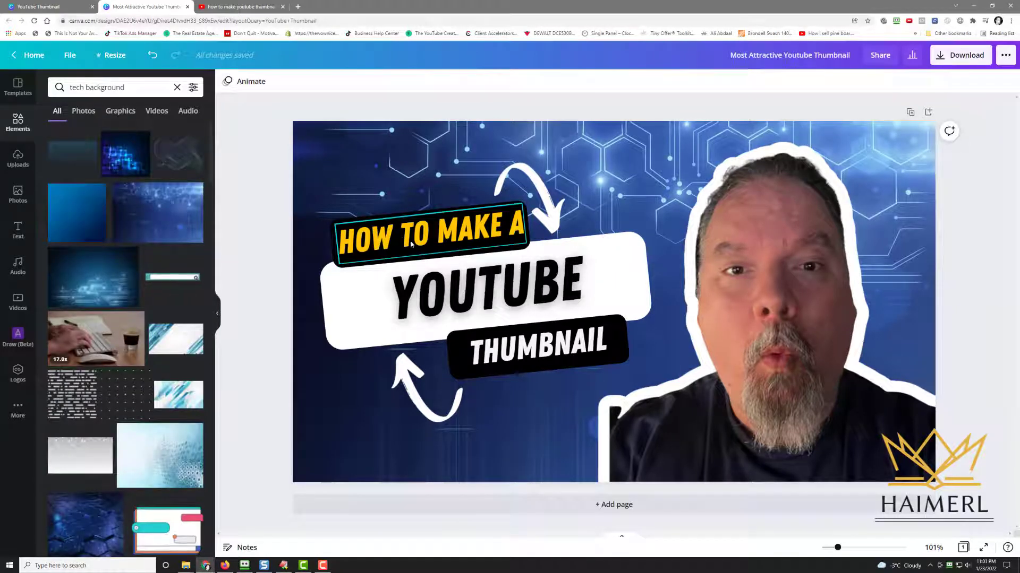
Save the design to the Youtube Thumbnails folder
click(70, 55)
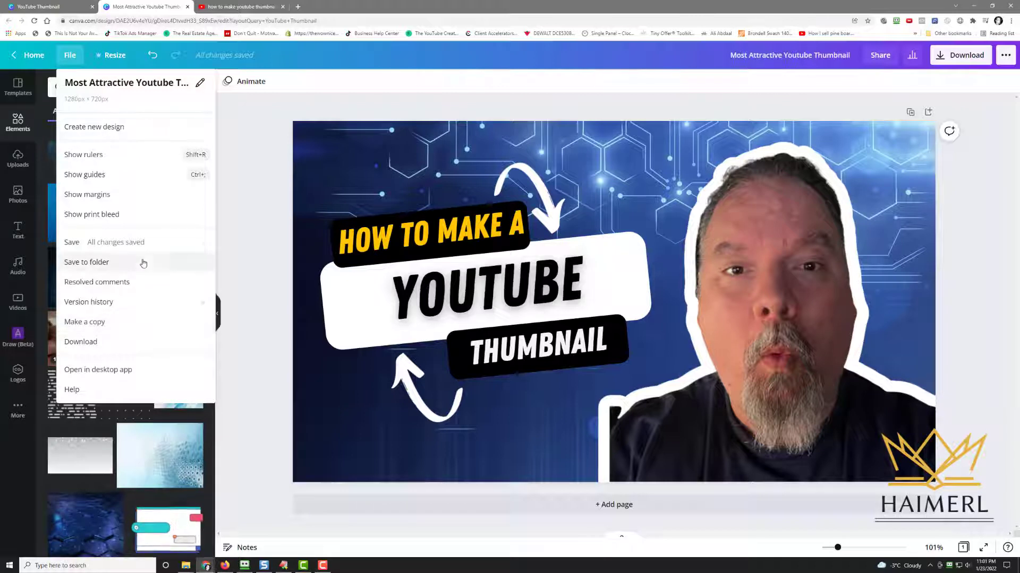
click(144, 263)
scroll(144, 212, down, 3)
scroll(143, 212, down, 5)
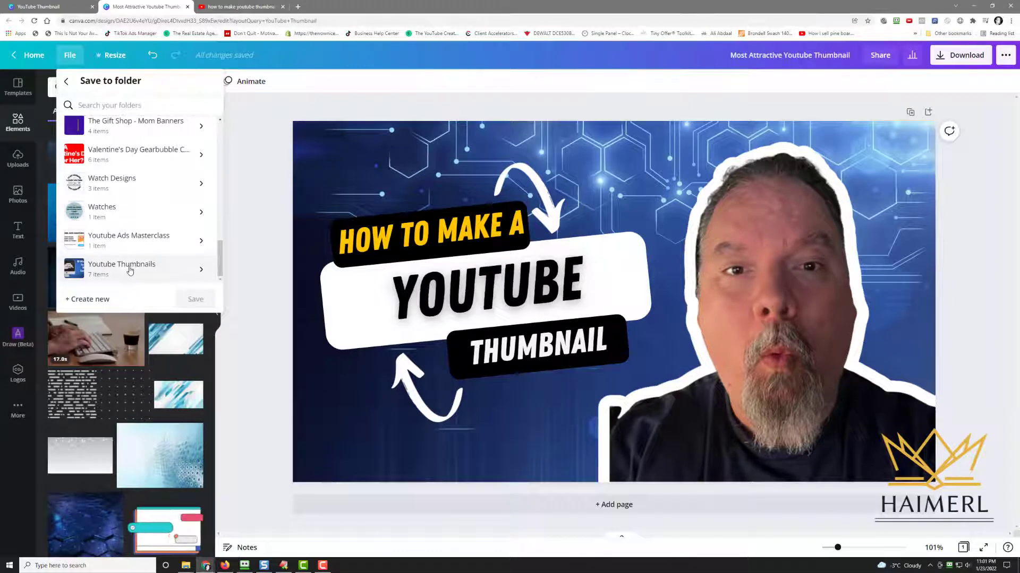
click(130, 271)
click(196, 299)
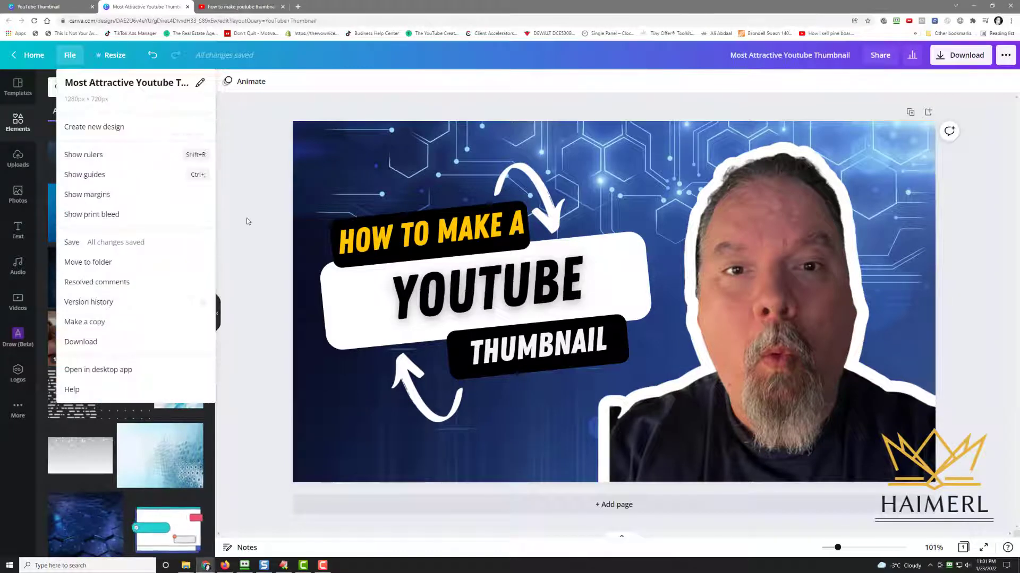
click(250, 226)
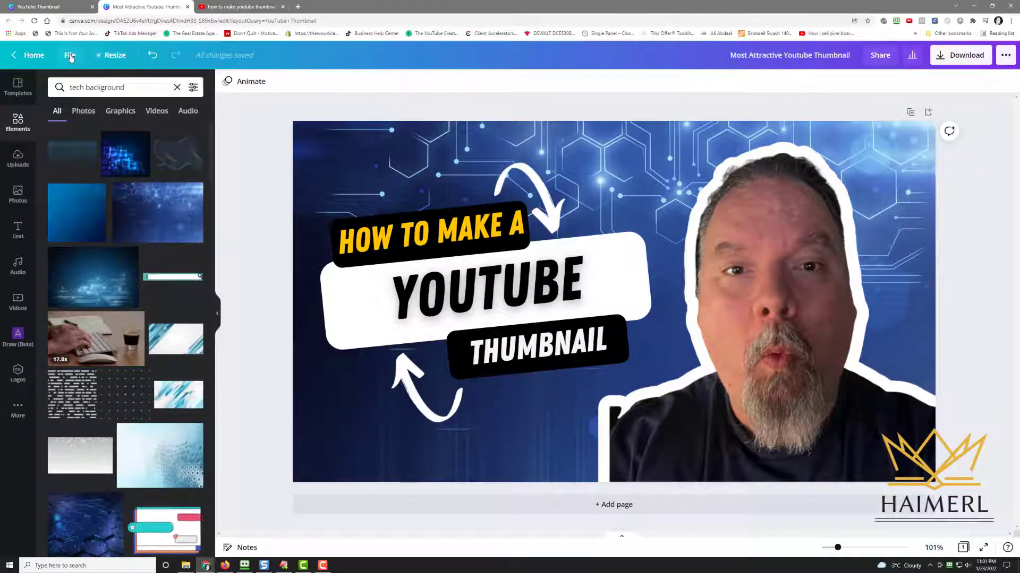
Make a copy of the design and delete the background image in the copy
click(70, 57)
click(114, 325)
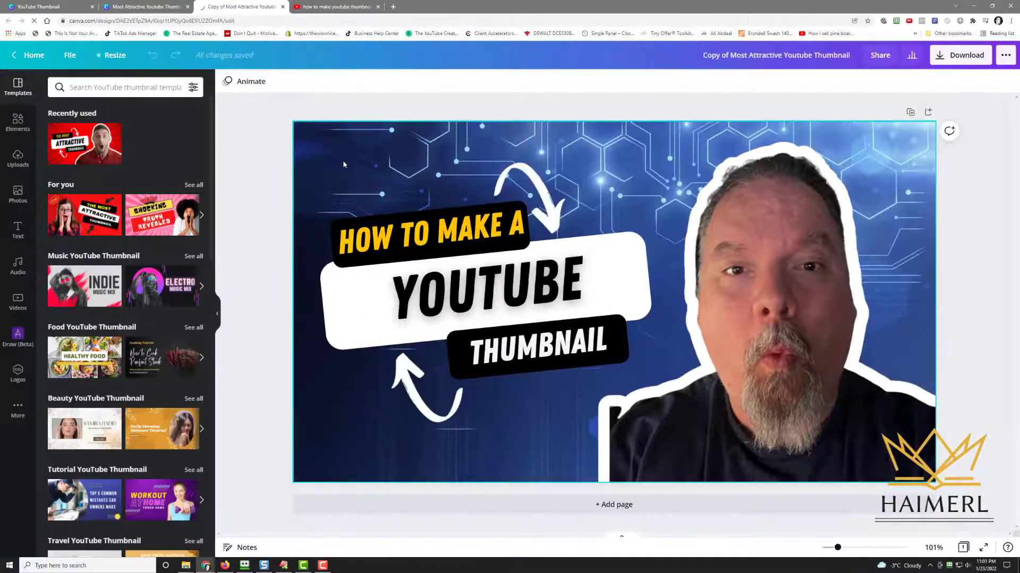
click(328, 158)
key(Delete)
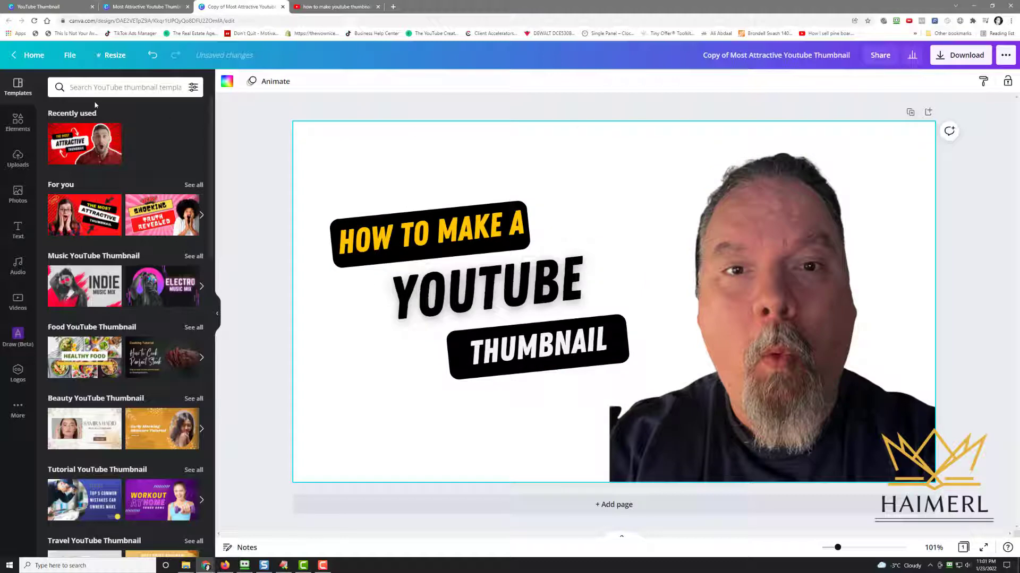
Search the elements for background burst and set the orange bokeh burst image as the page background
click(18, 122)
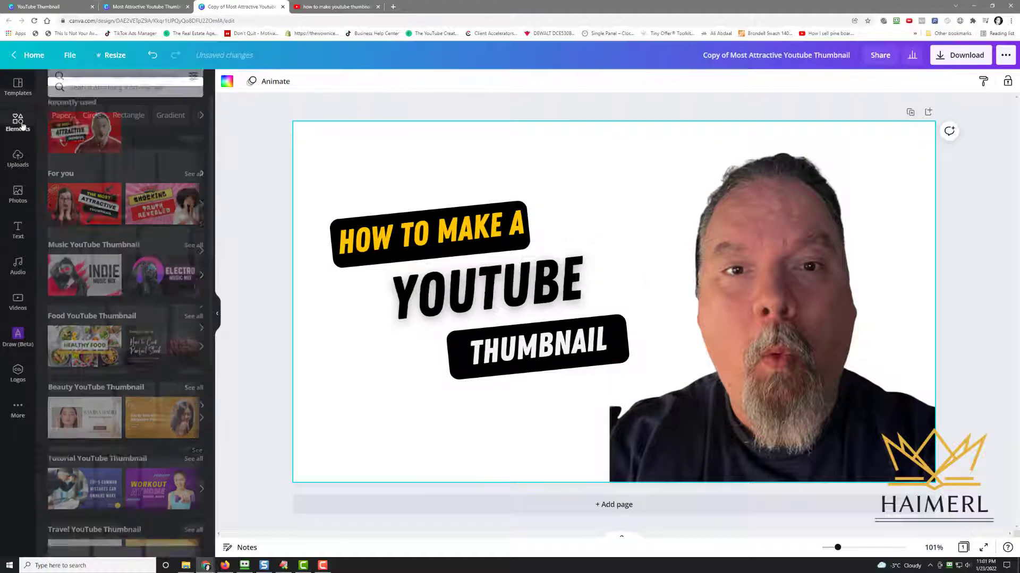
click(116, 87)
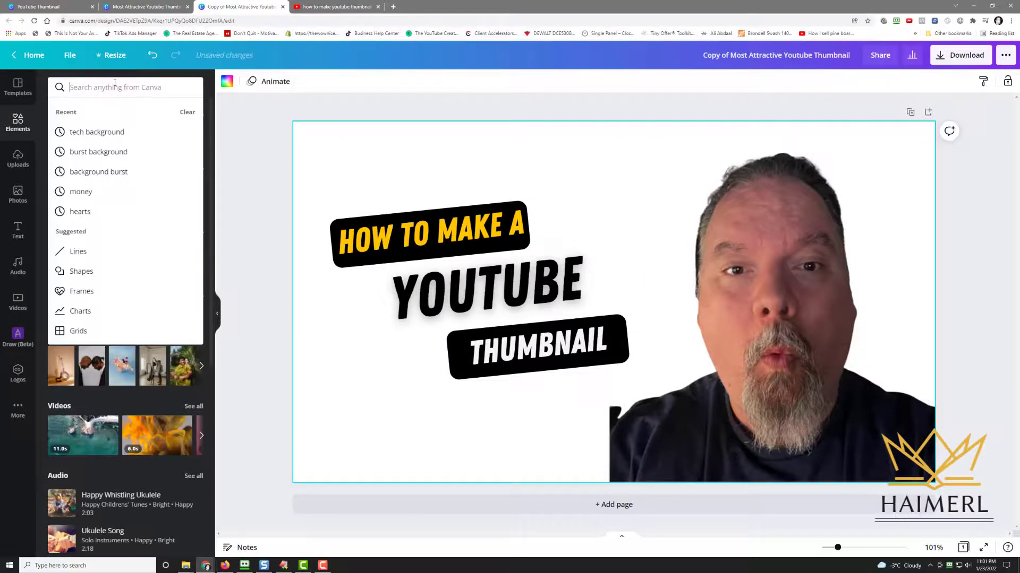
text(background)
key(Return)
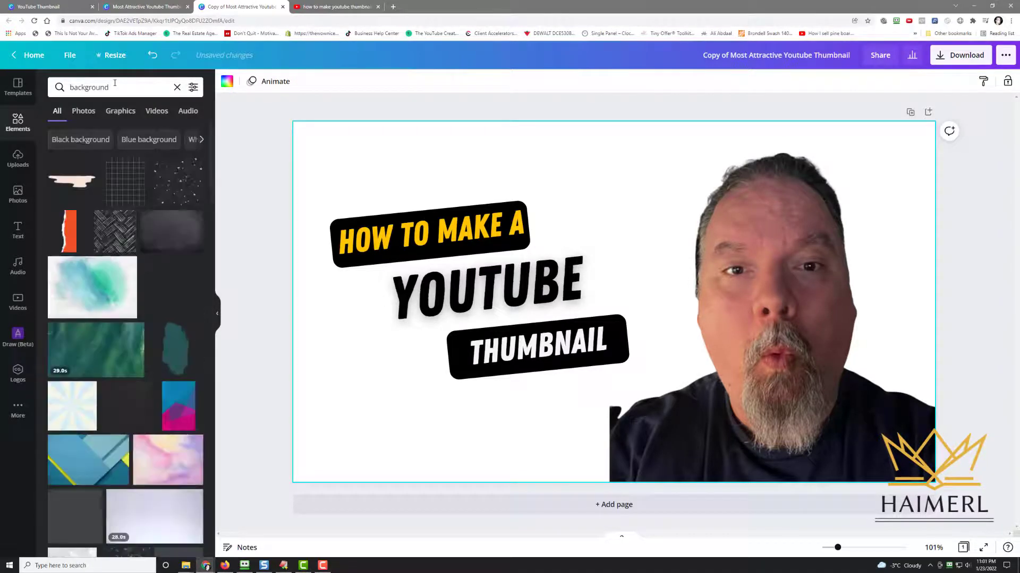
click(118, 86)
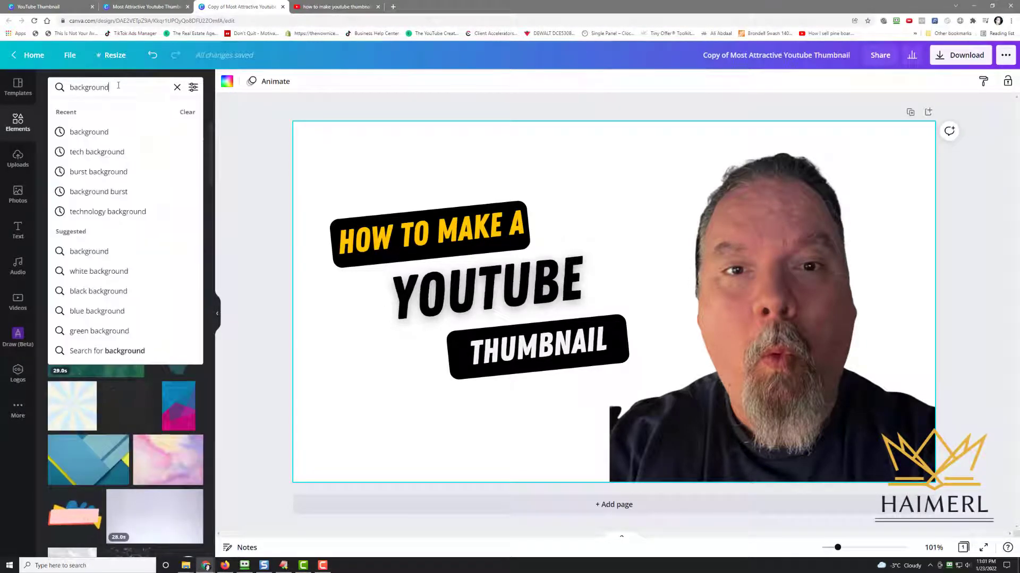
text(burst)
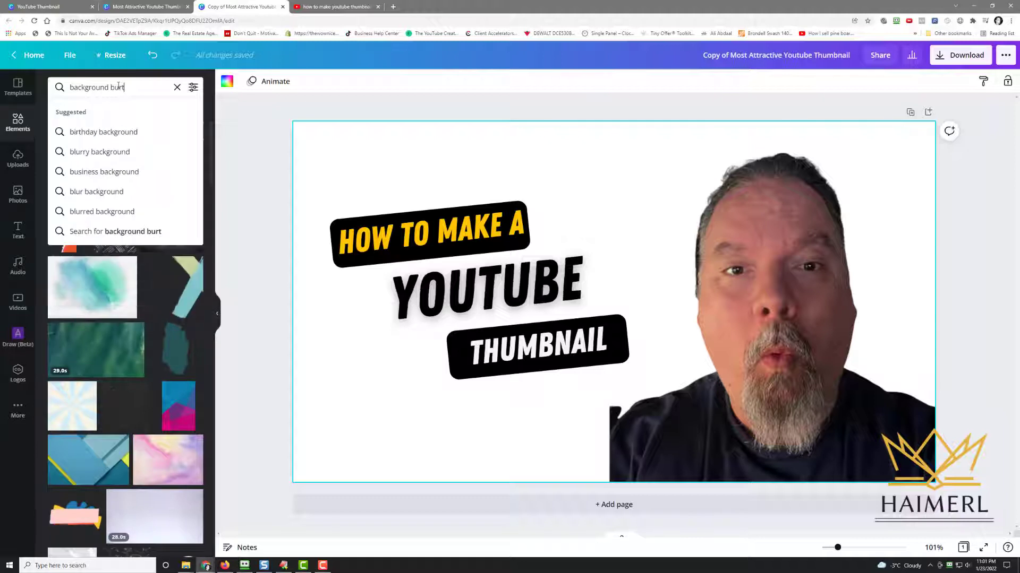
key(Return)
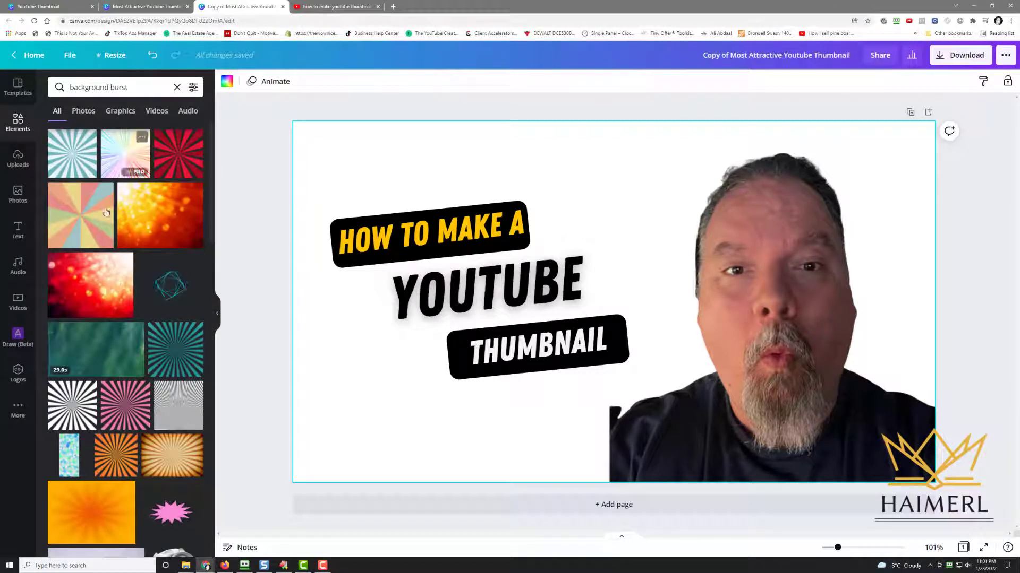
click(144, 220)
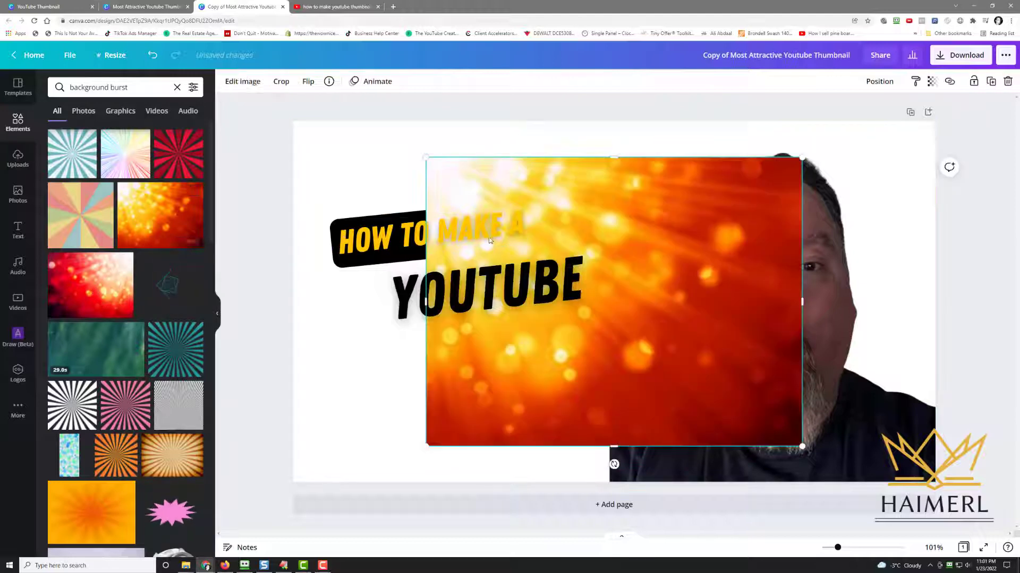
right_click(644, 216)
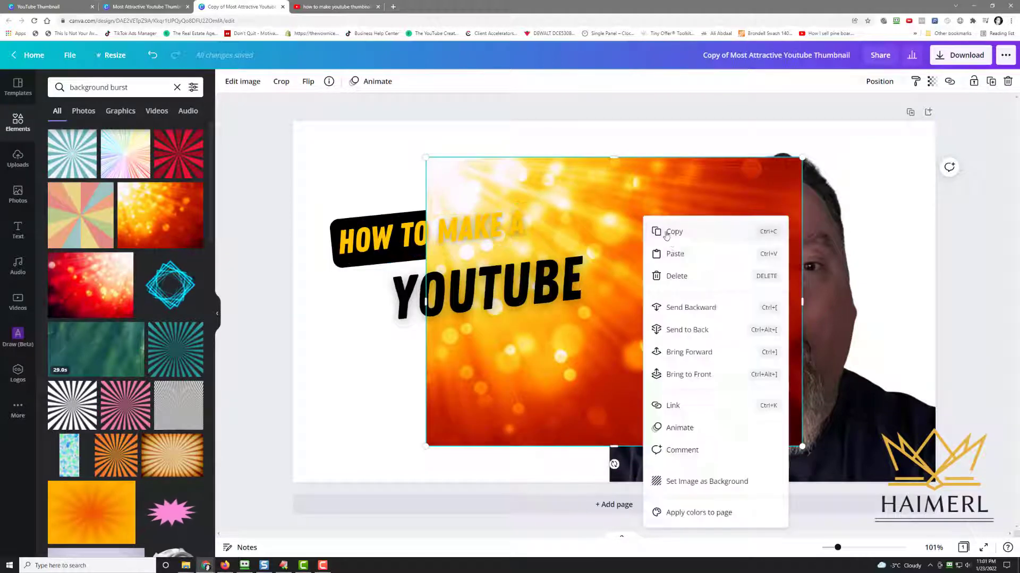
click(700, 482)
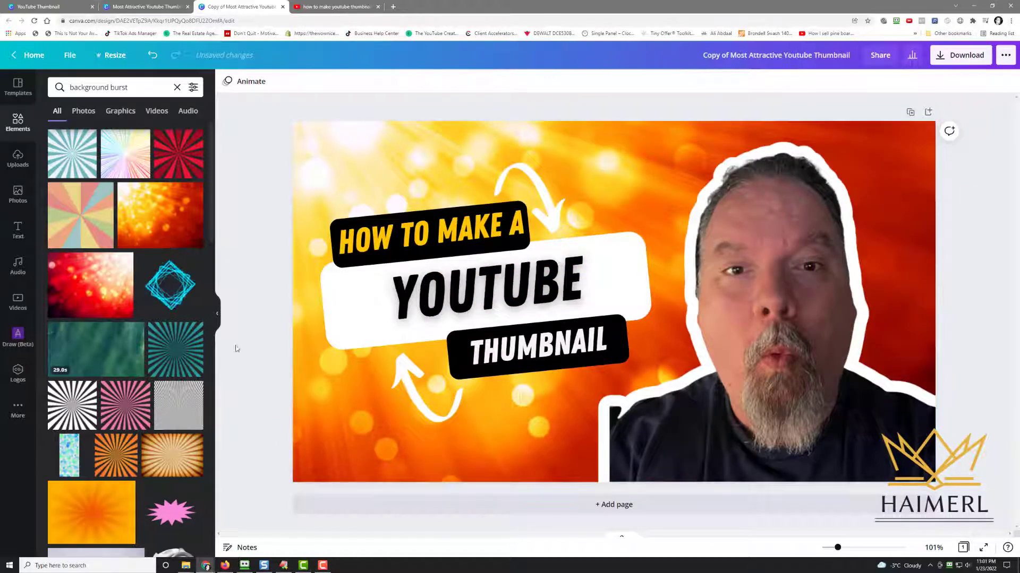
Flip the background image horizontally
click(330, 156)
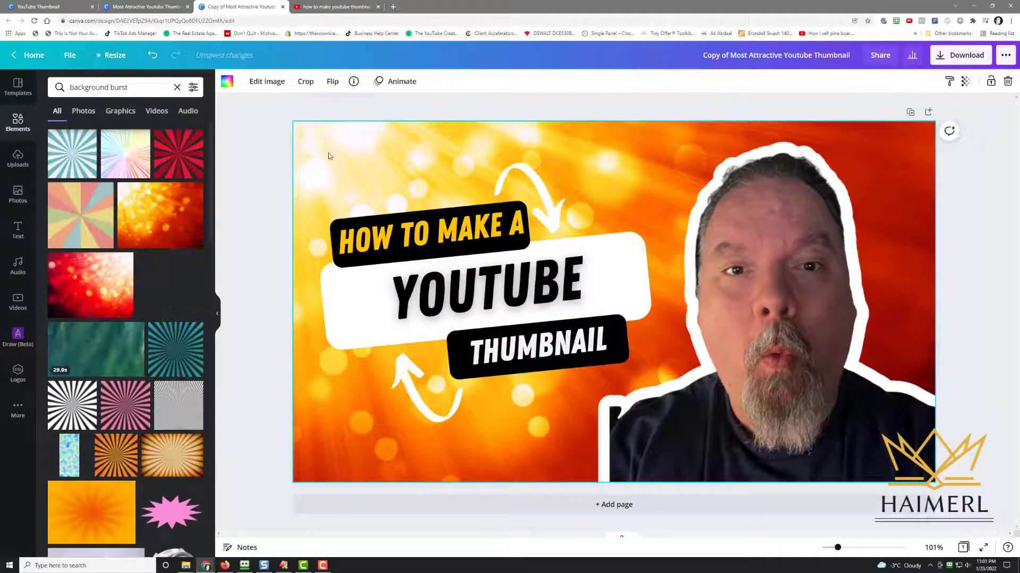
click(330, 84)
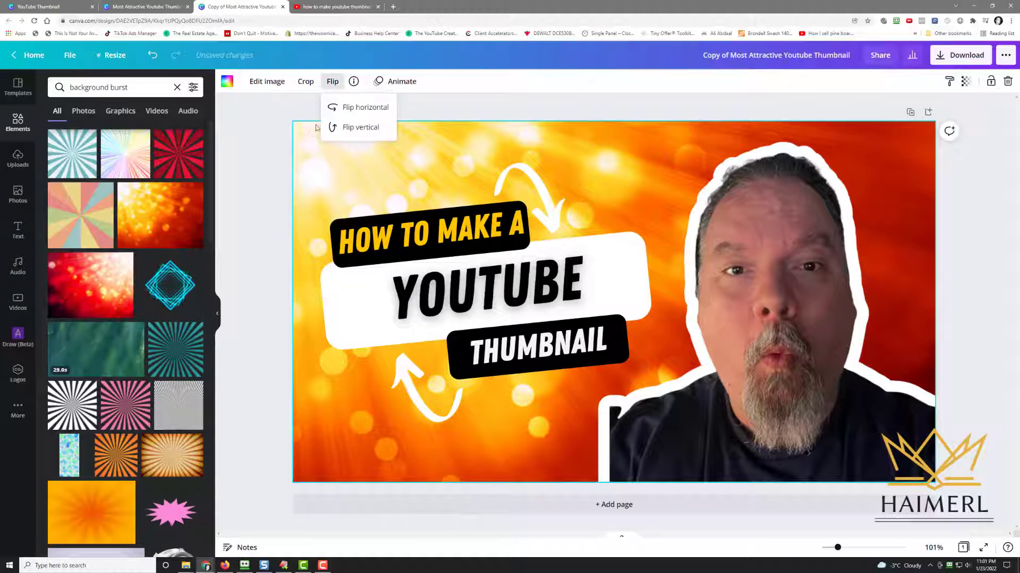
click(354, 108)
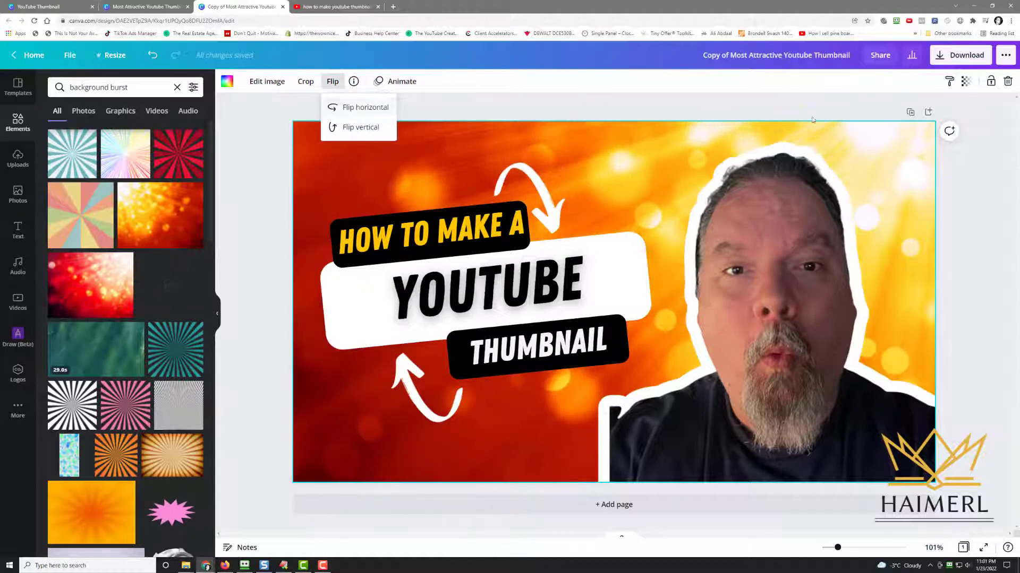
Replace the page background with the red bokeh burst image from the background burst results
click(636, 94)
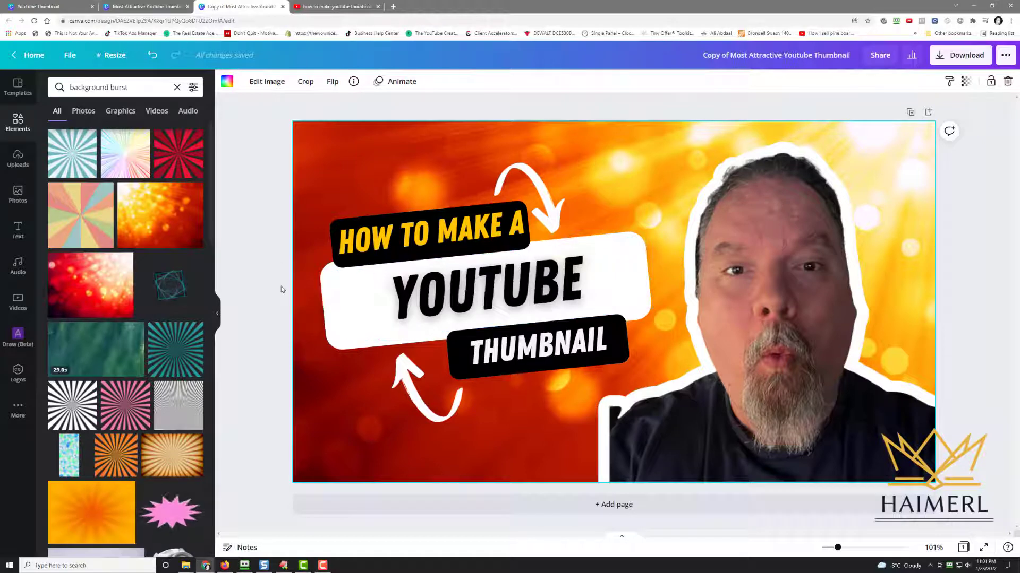
scroll(156, 370, down, 10)
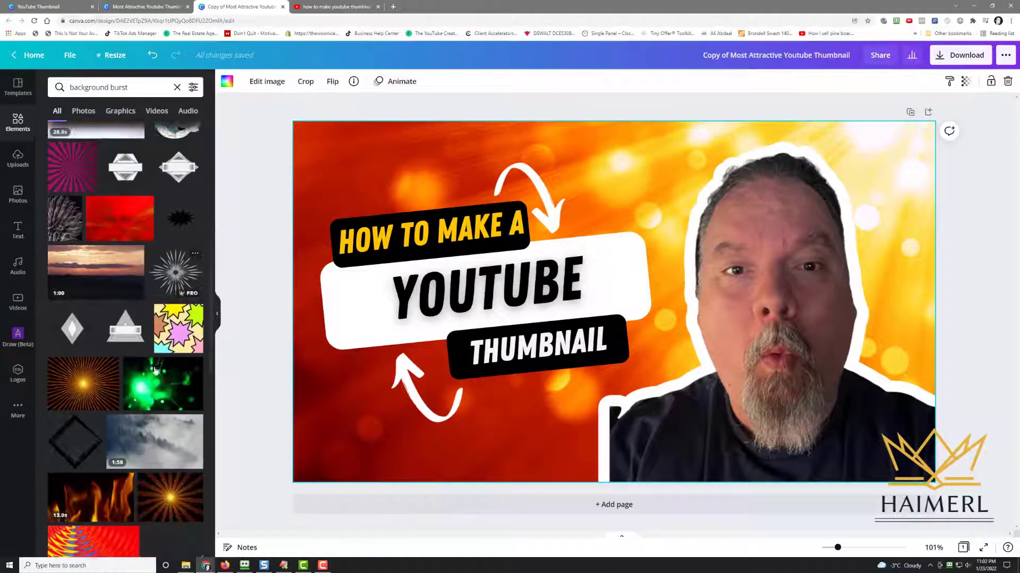
scroll(156, 370, down, 5)
scroll(155, 370, down, 3)
scroll(156, 370, down, 4)
scroll(156, 370, down, 4)
scroll(156, 370, down, 10)
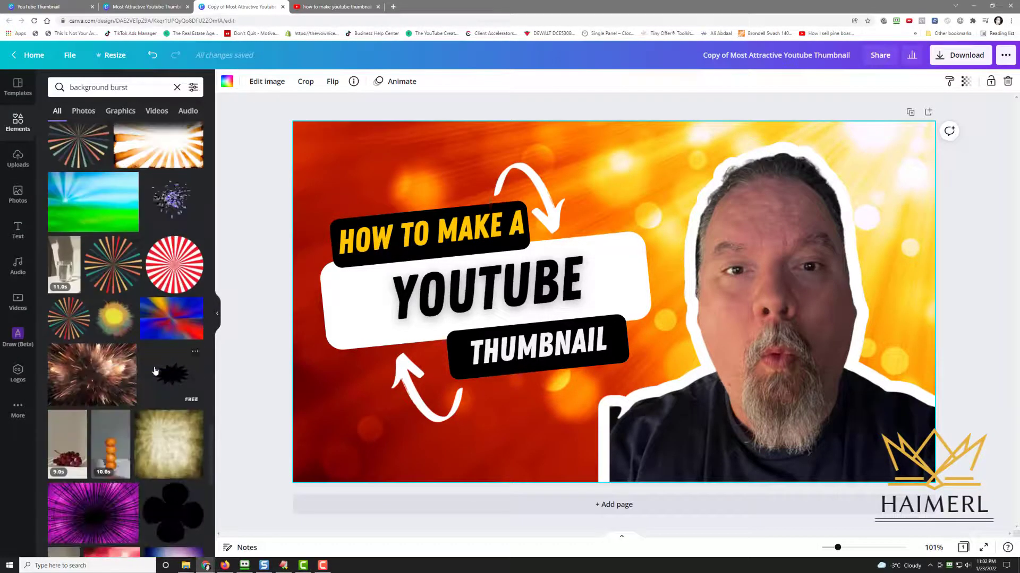
scroll(156, 370, down, 8)
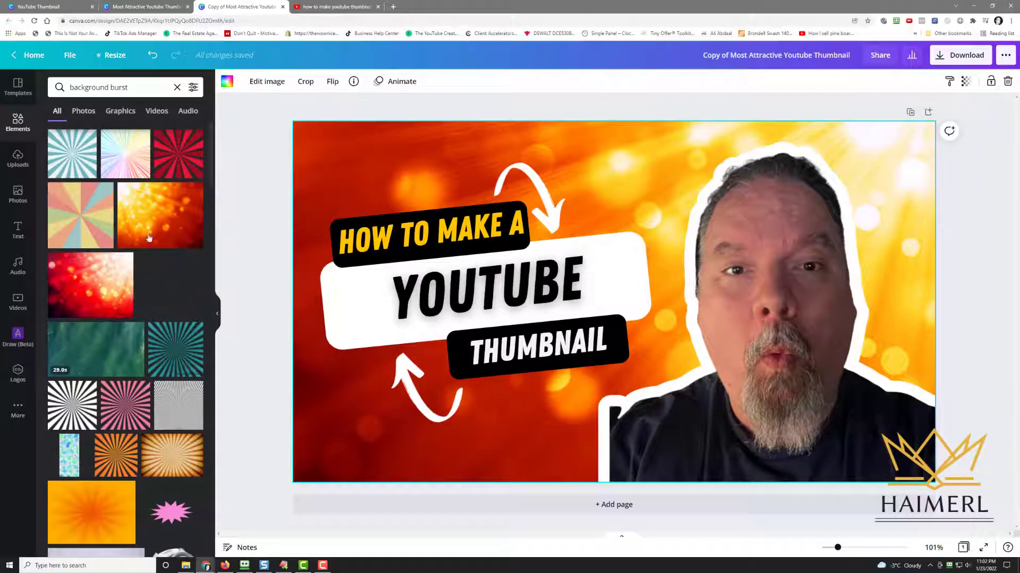
click(93, 282)
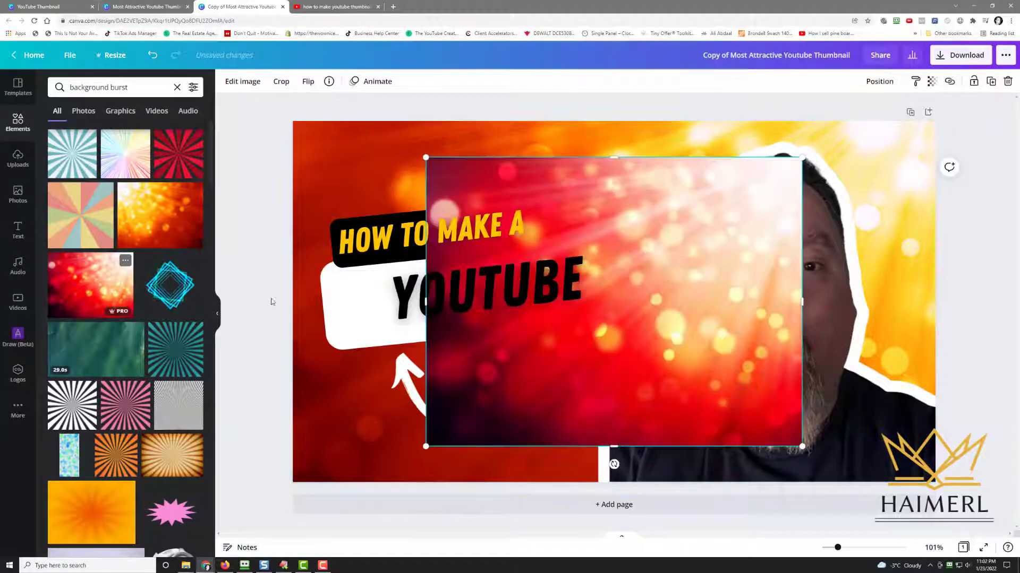
right_click(649, 209)
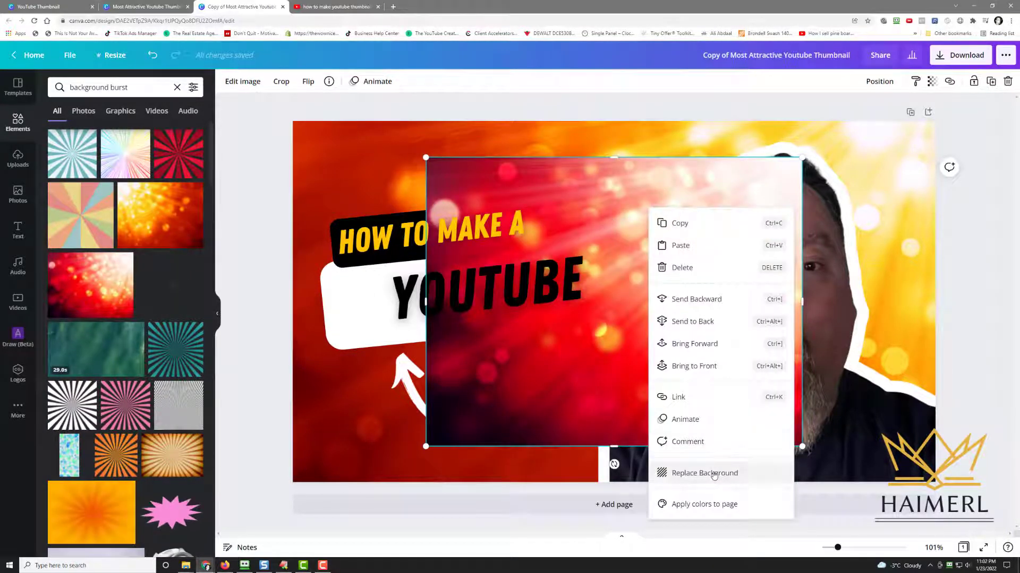
click(714, 474)
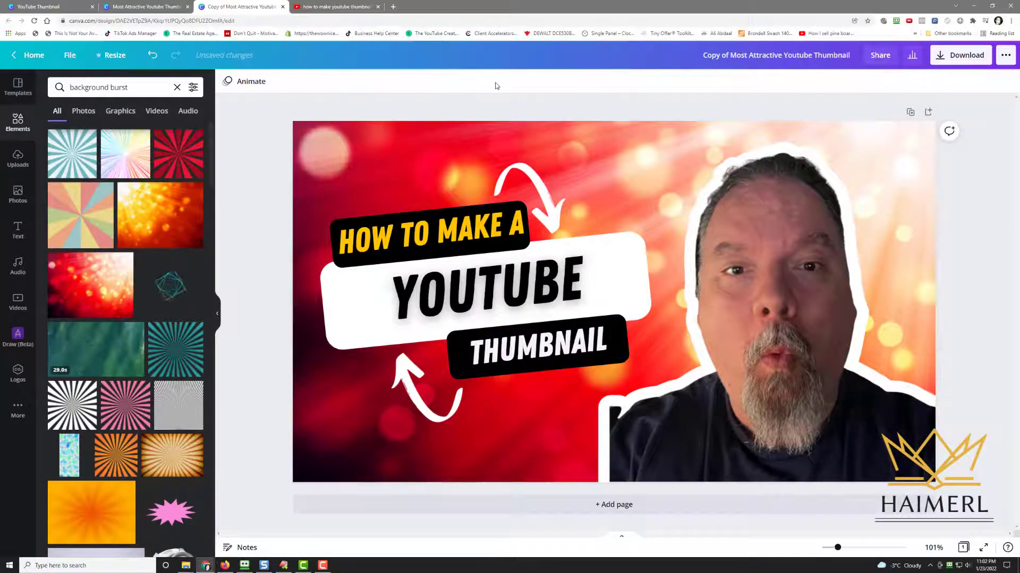
Save the copy to the Youtube Thumbnails folder
click(67, 56)
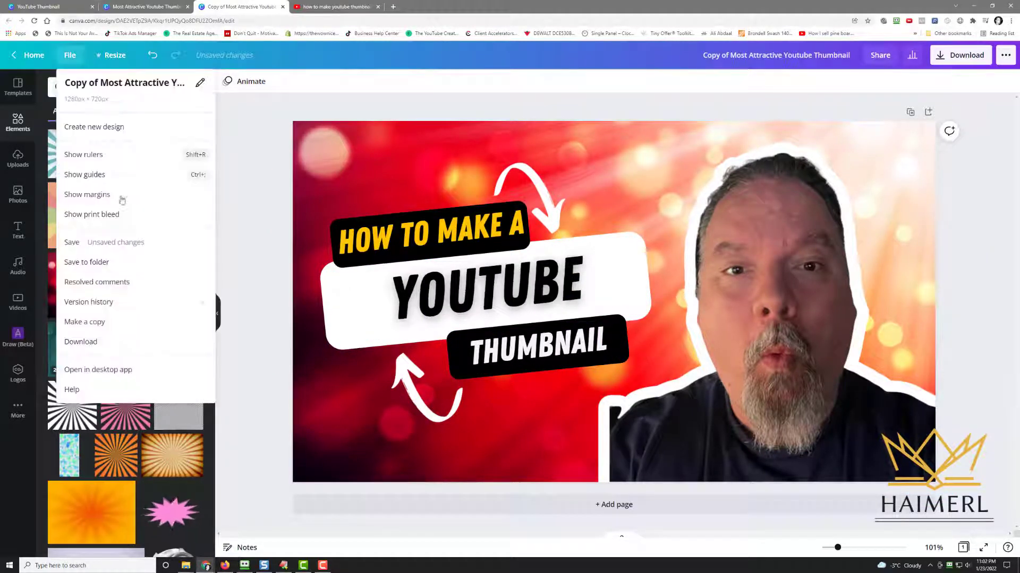
click(120, 267)
scroll(148, 250, down, 10)
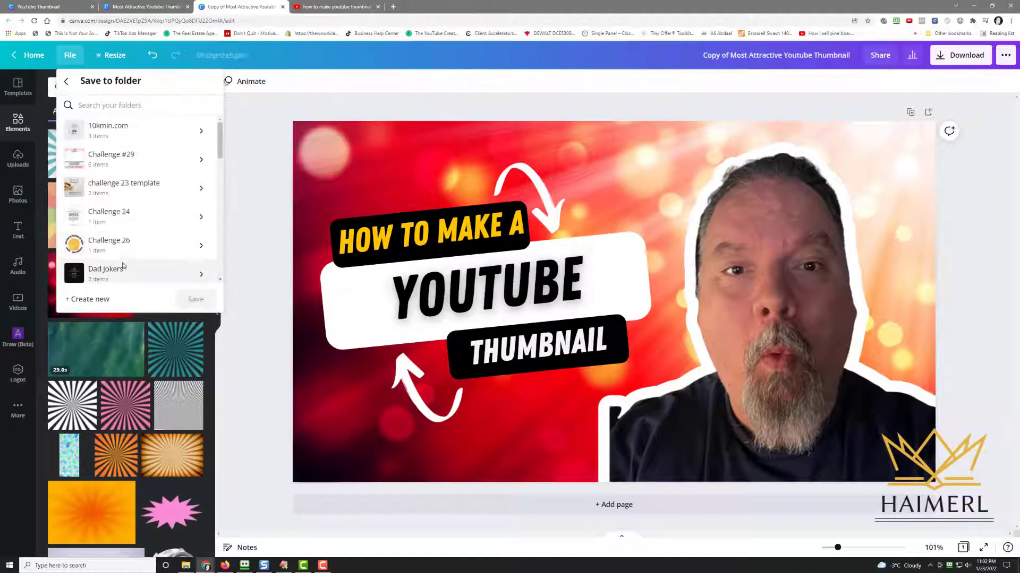
scroll(148, 228, down, 2)
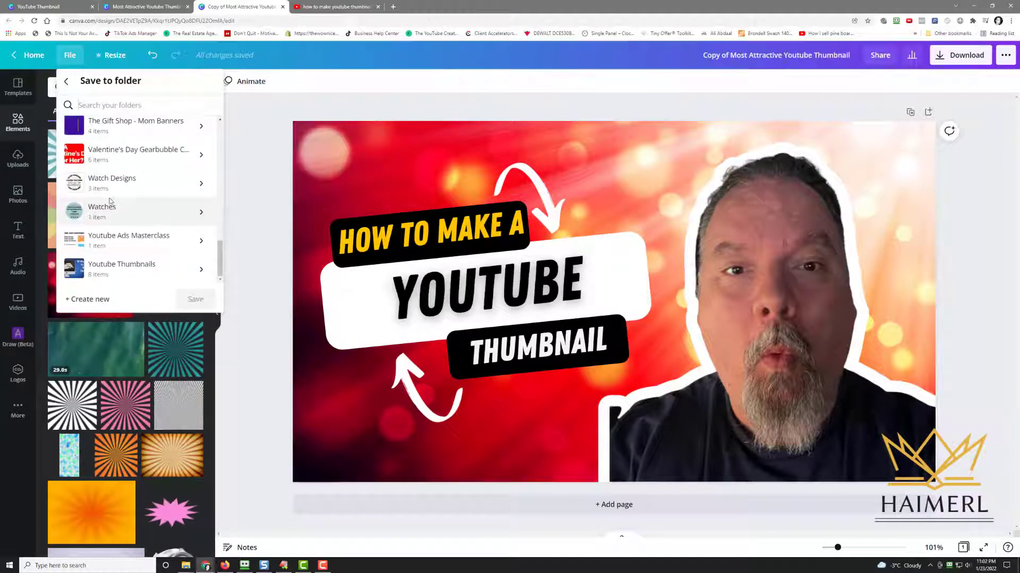
click(141, 273)
click(199, 299)
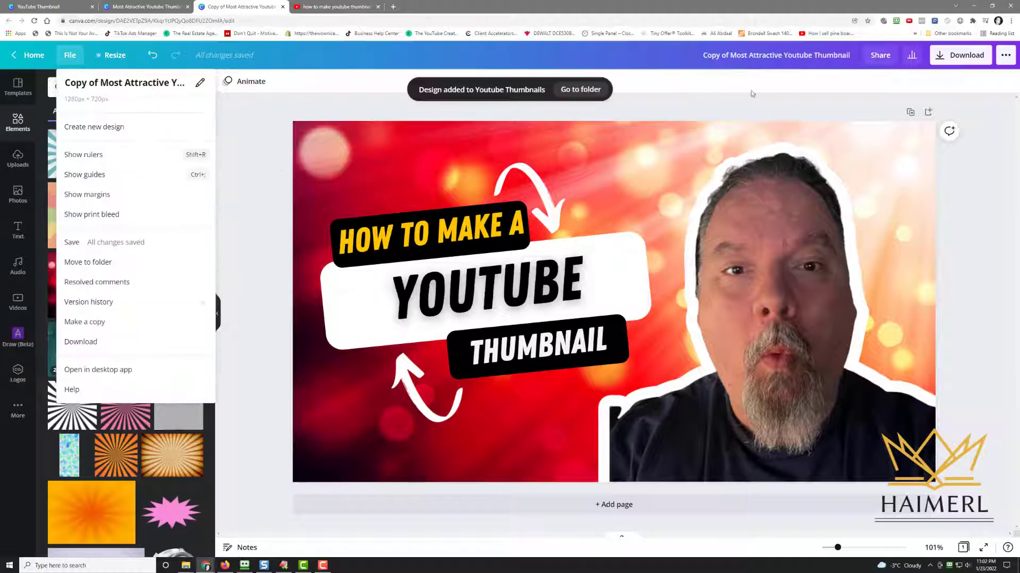
Download the copy as a PNG
click(964, 57)
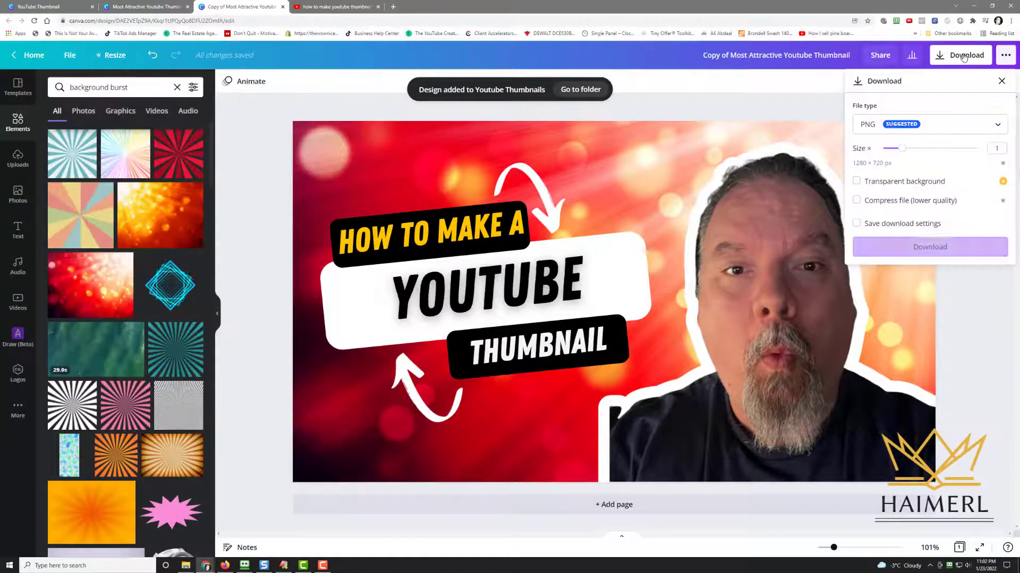
click(930, 247)
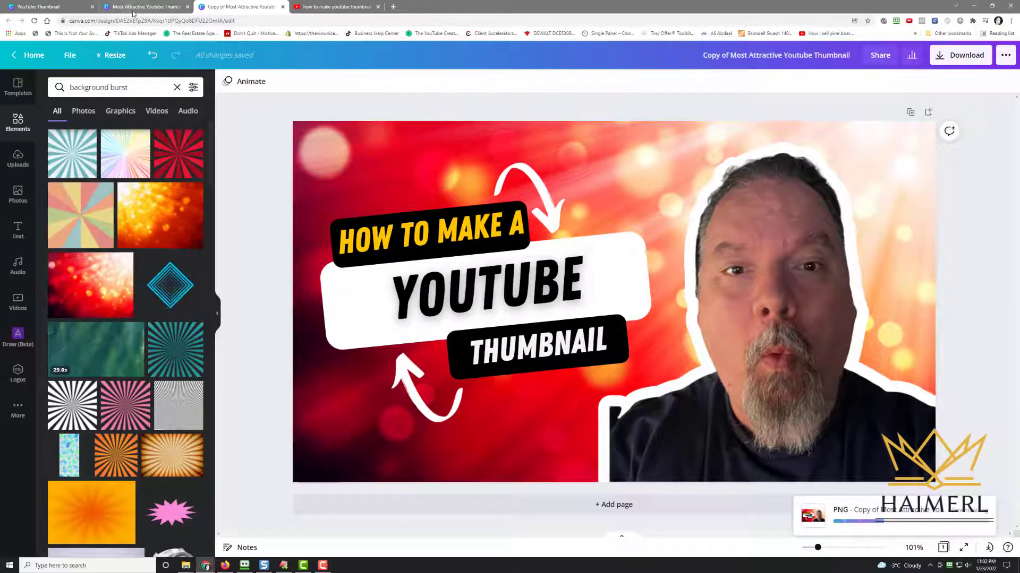
Switch to the original tech-background design and download it as a PNG
click(139, 6)
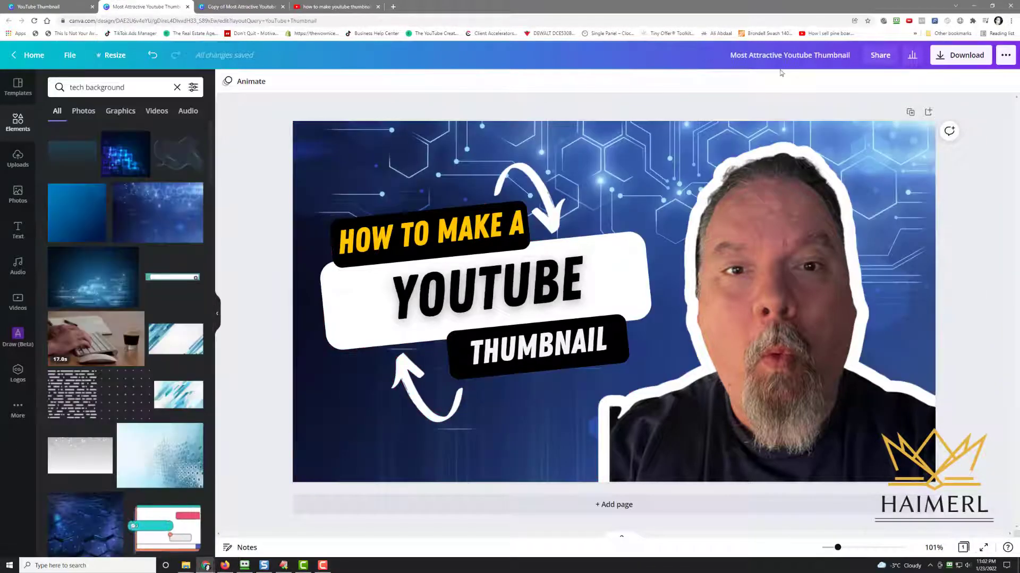
click(959, 60)
click(929, 246)
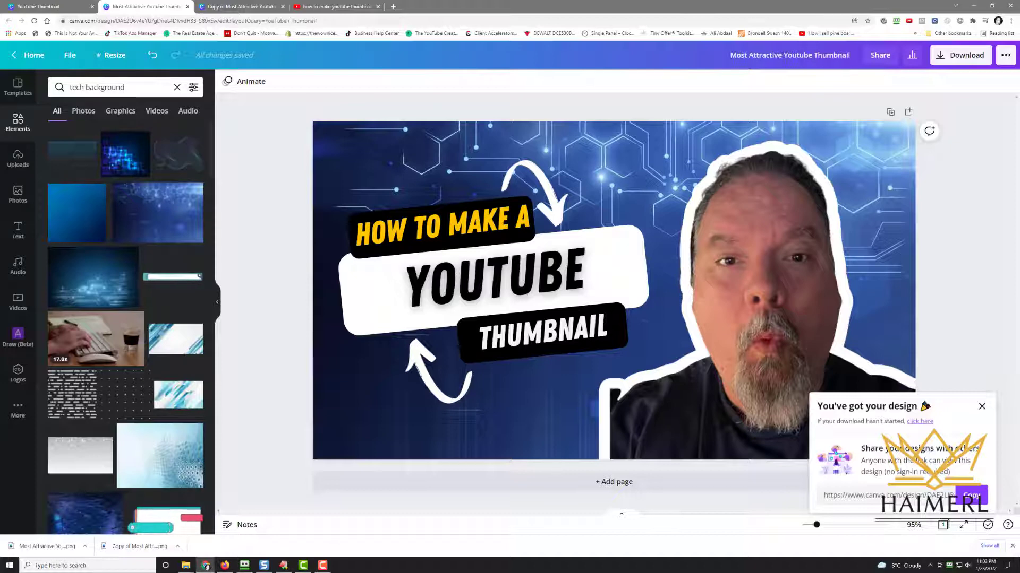
drag(0, 61, 495, 60)
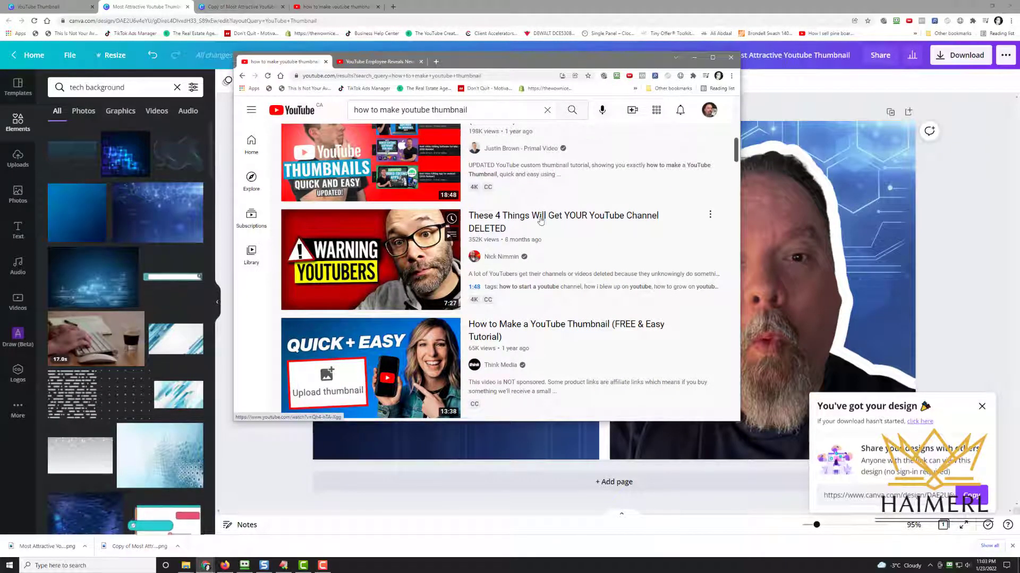
drag(571, 64, 0, 64)
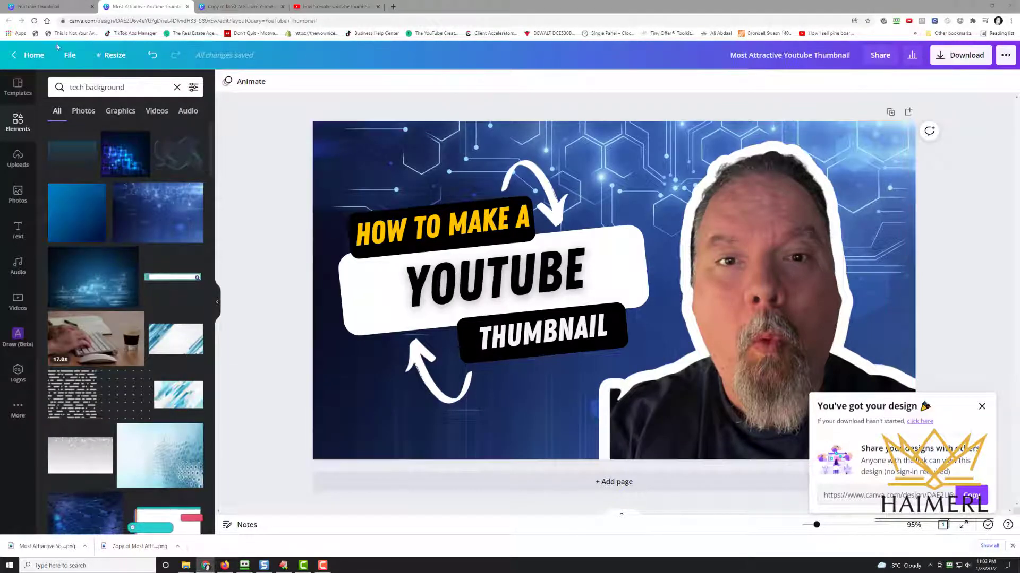
Make a copy of the original tech-background design
click(71, 56)
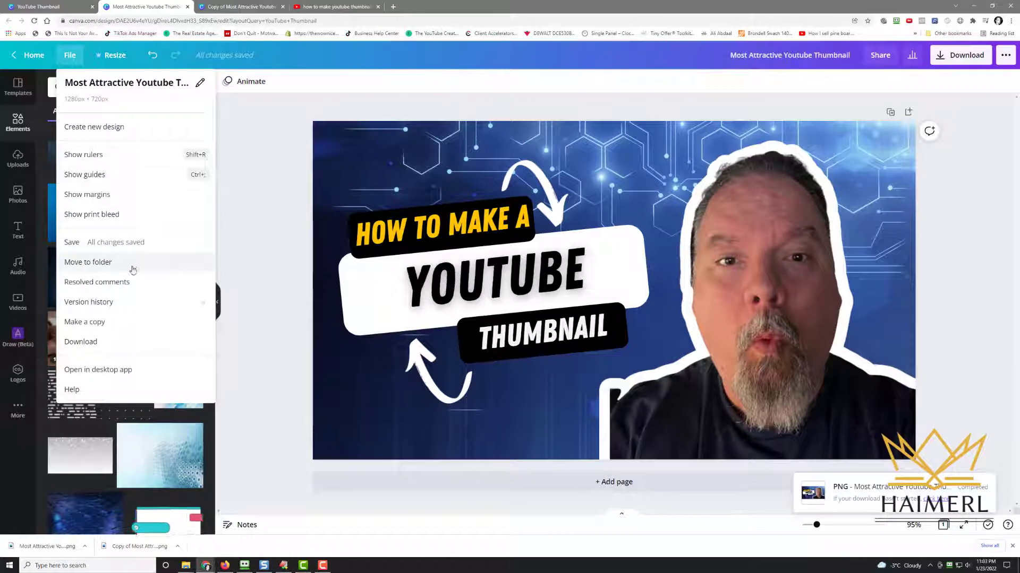
click(122, 322)
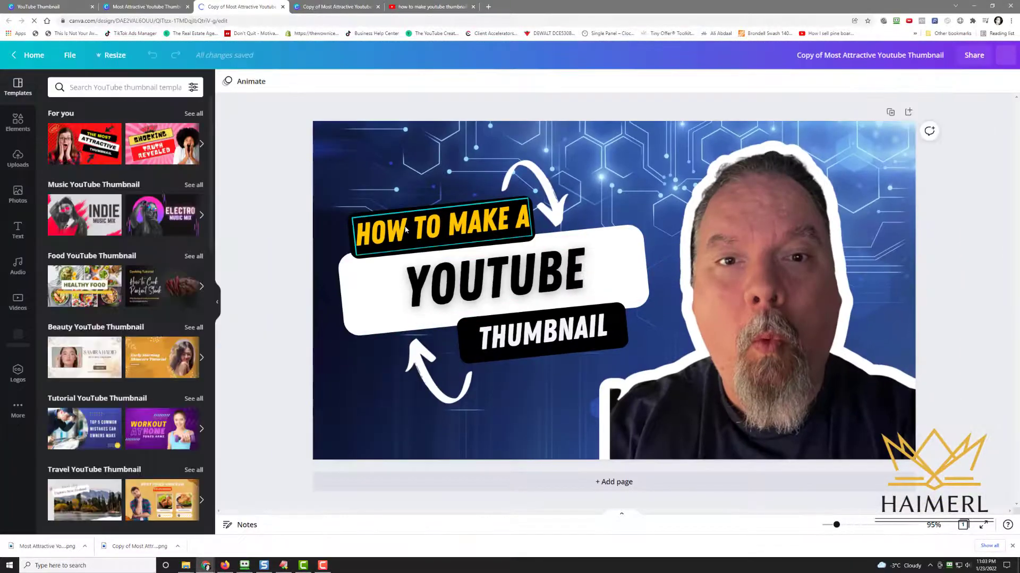
Open the 'HOW TO MAKE A' headline text in the new copy for editing
click(405, 230)
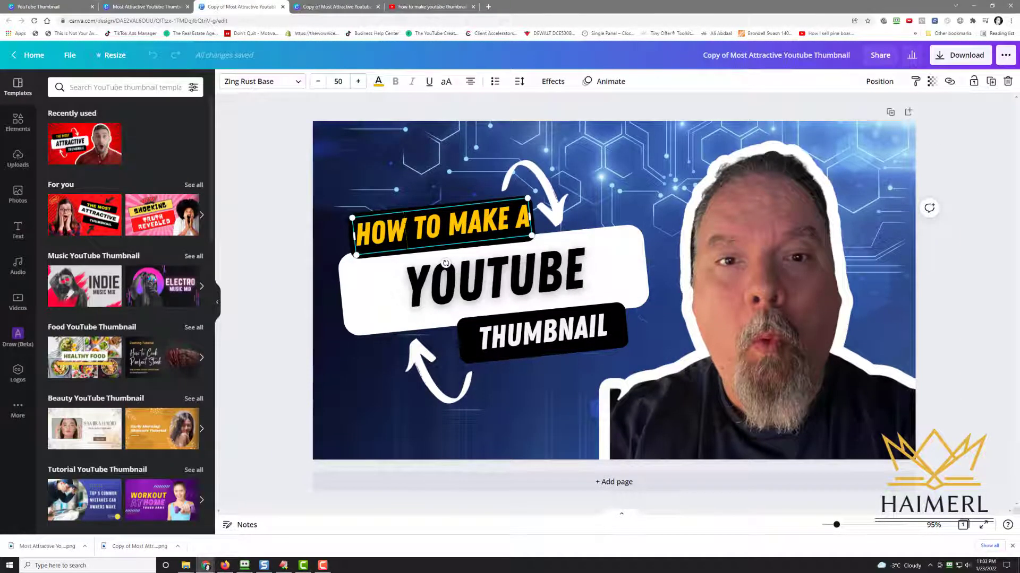
double_click(435, 226)
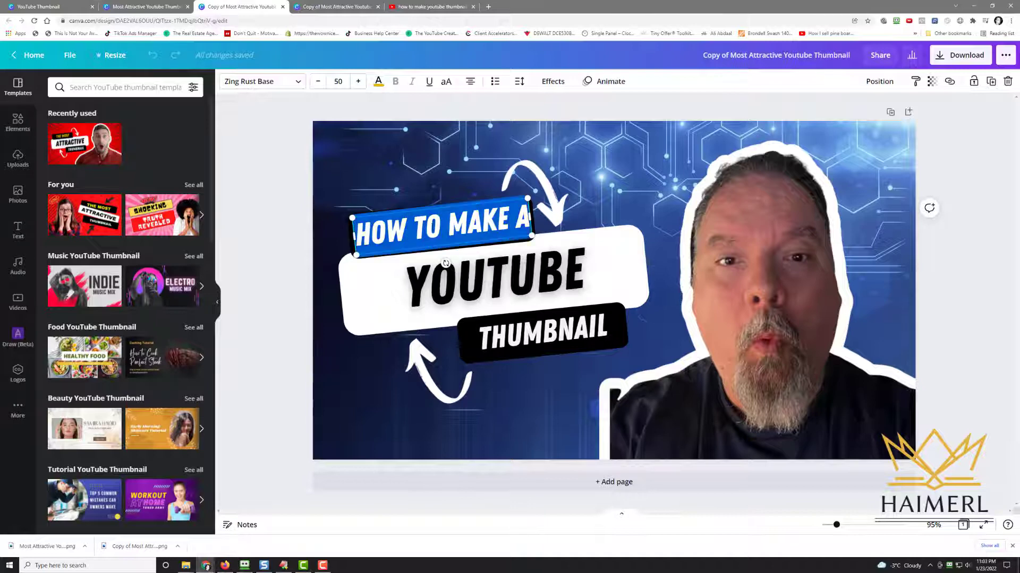